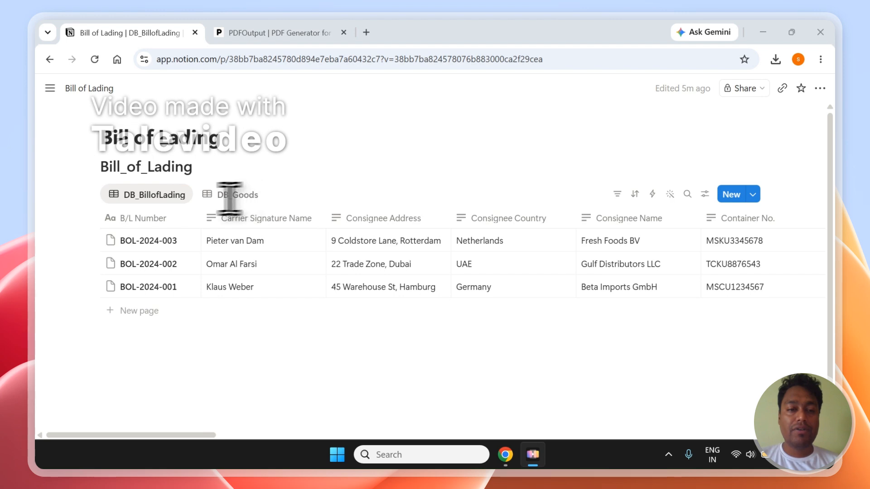
Review the records and columns of the DB_BillofLading and DB_Goods databases on the Bill of Lading page
left_click(190, 196)
left_click(221, 199)
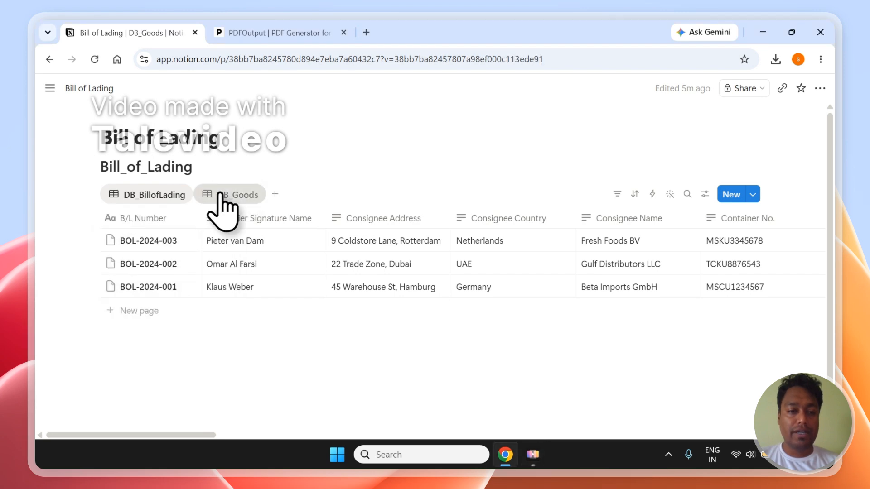
left_click(153, 198)
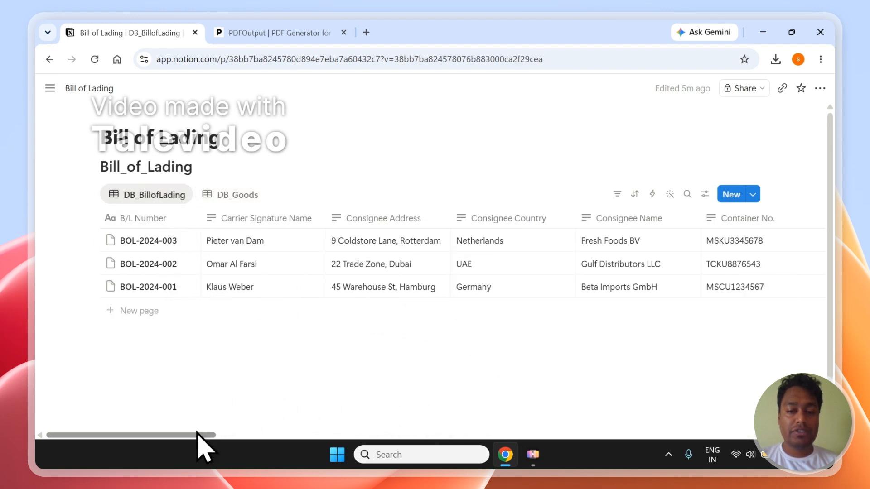
left_click_drag(197, 434, 487, 436)
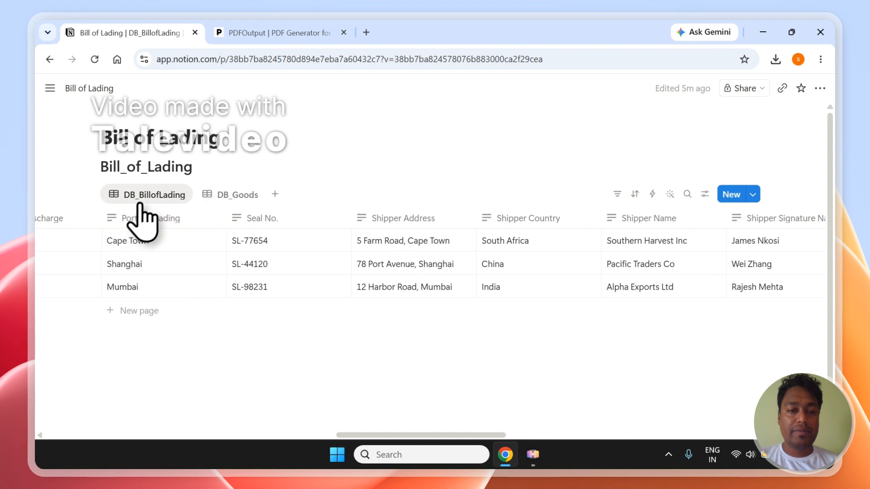
left_click(234, 196)
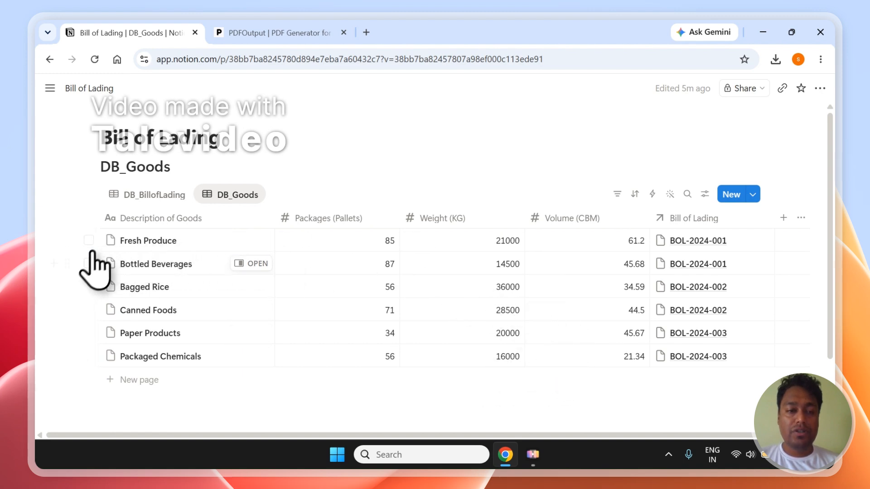
left_click(178, 199)
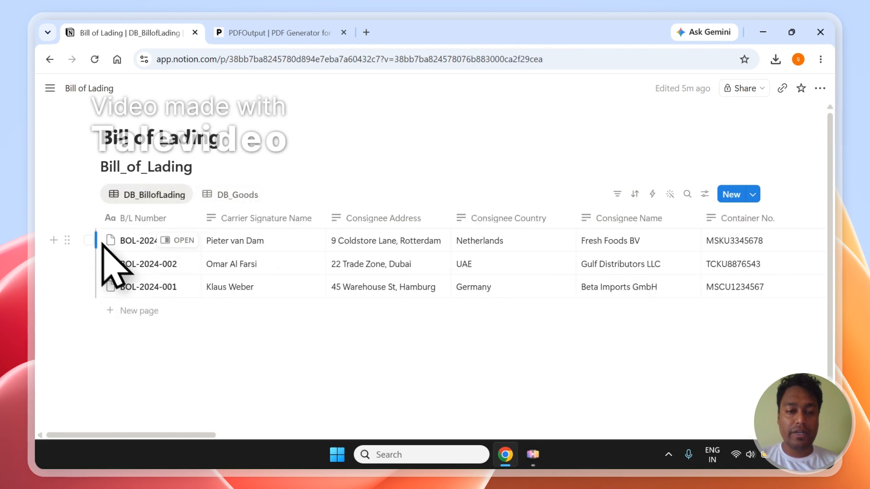
left_click(89, 240)
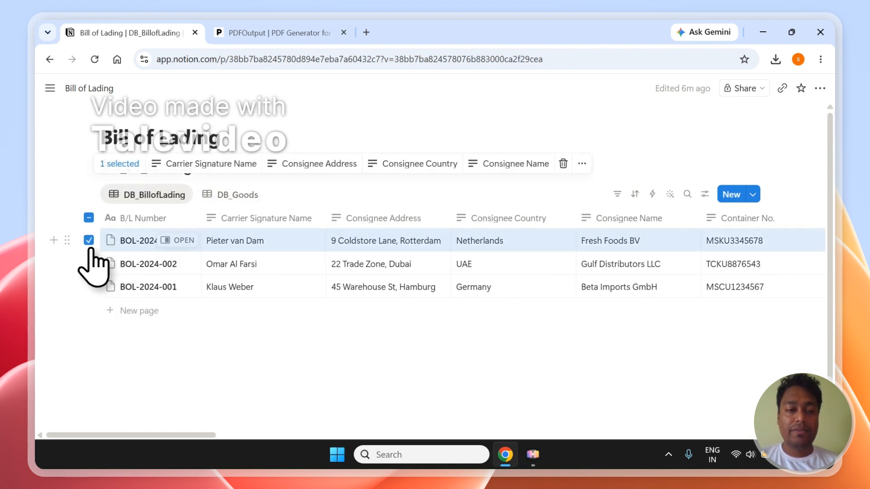
left_click(88, 263)
left_click(89, 286)
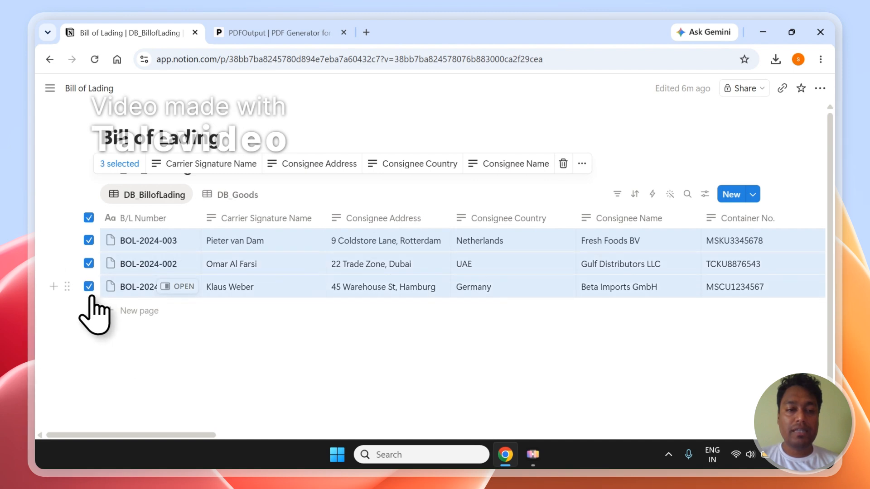
left_click(89, 218)
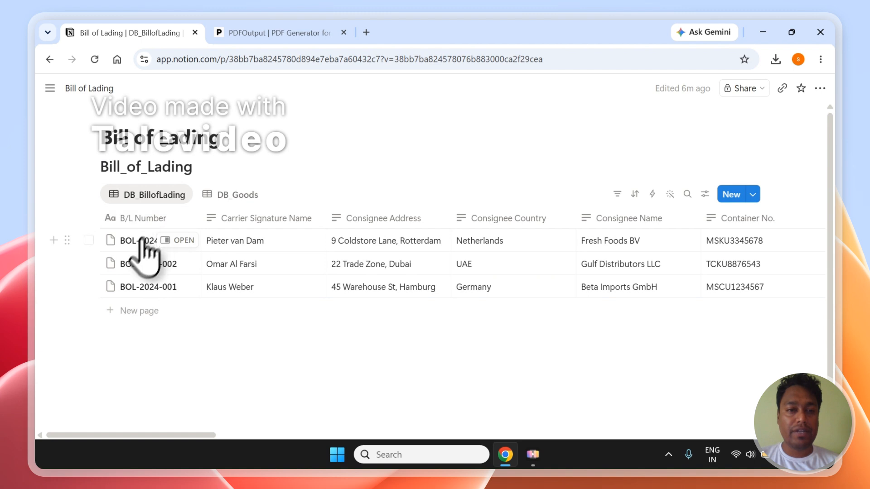
Switch to PDFOutput, create a new automation and start connecting Notion
left_click(230, 35)
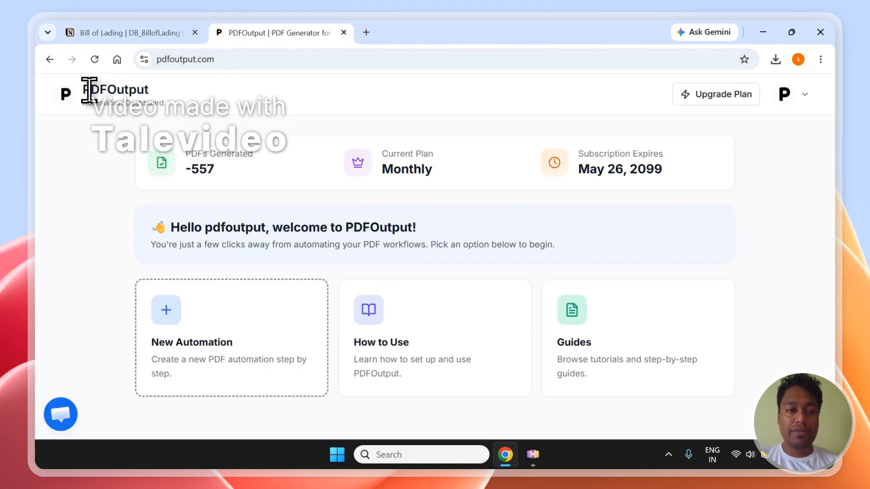
left_click(225, 203)
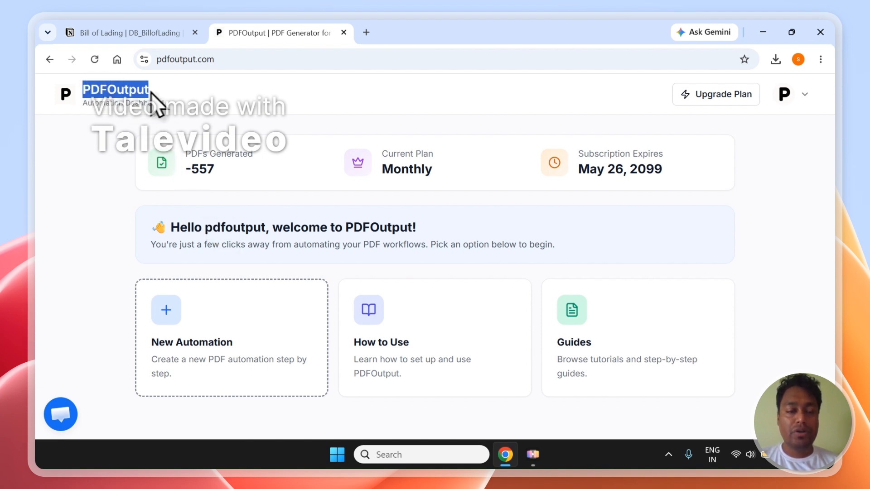
left_click(243, 224)
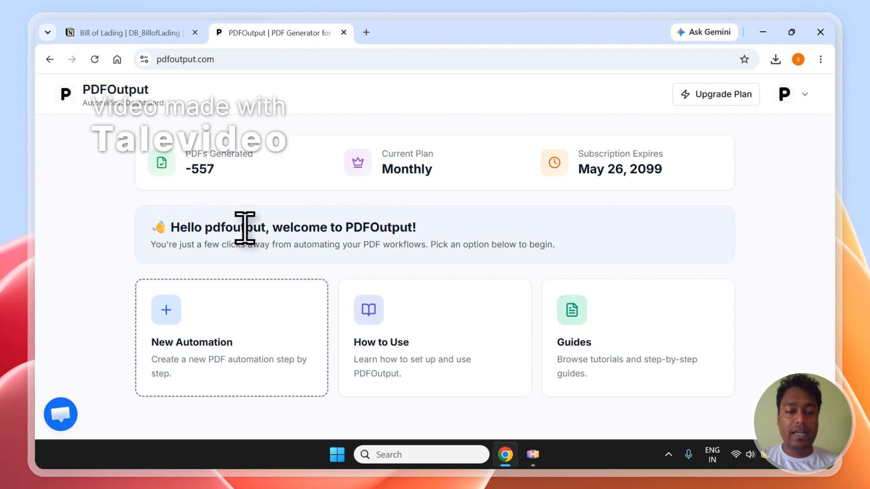
left_click(232, 342)
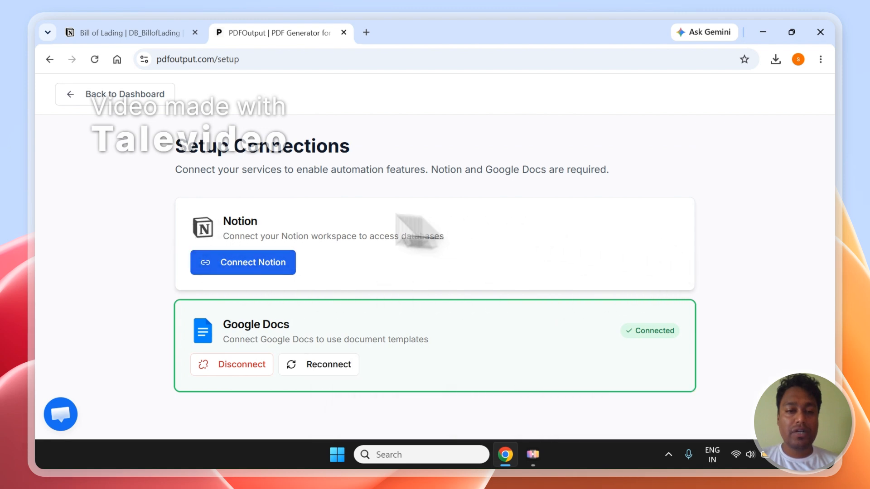
left_click(235, 265)
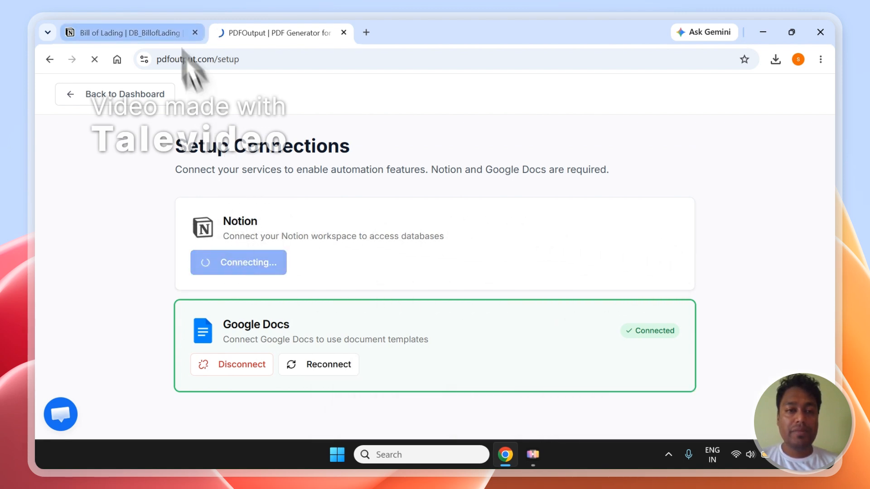
Copy the Notion page title "Bill of Lading" and return to the PDFOutput authorization page
left_click(172, 33)
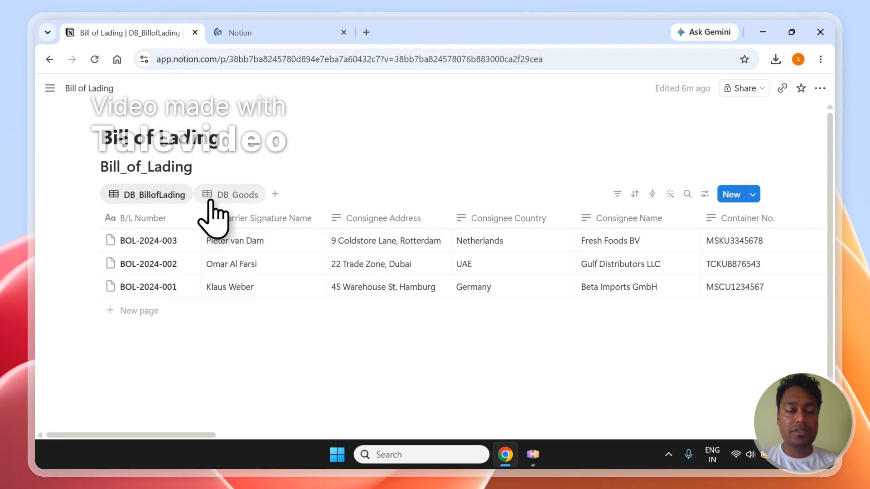
left_click(256, 33)
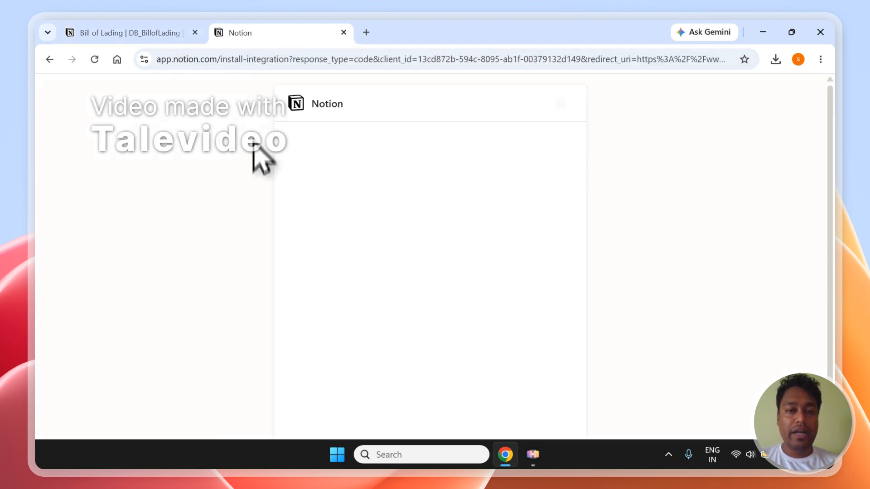
left_click(166, 34)
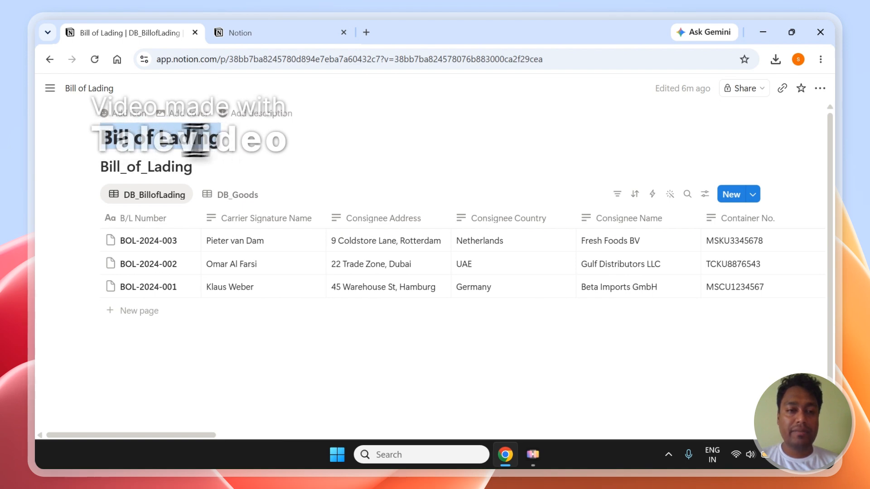
right_click(121, 137)
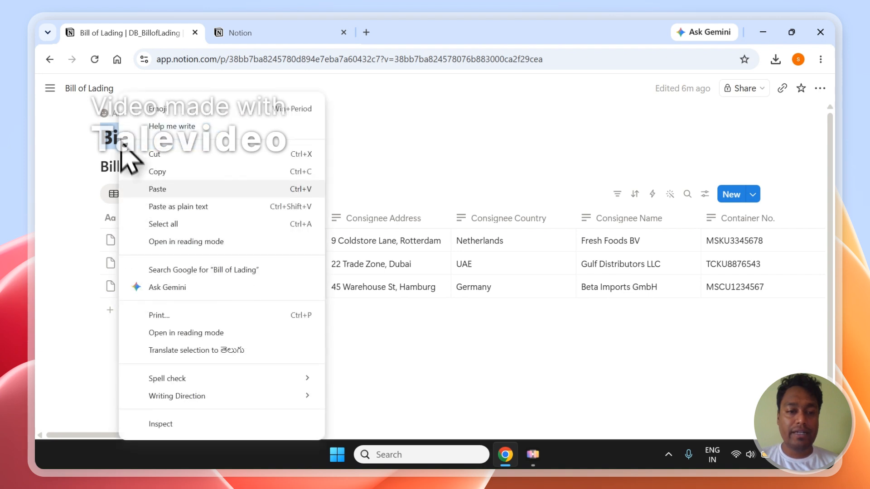
left_click(169, 171)
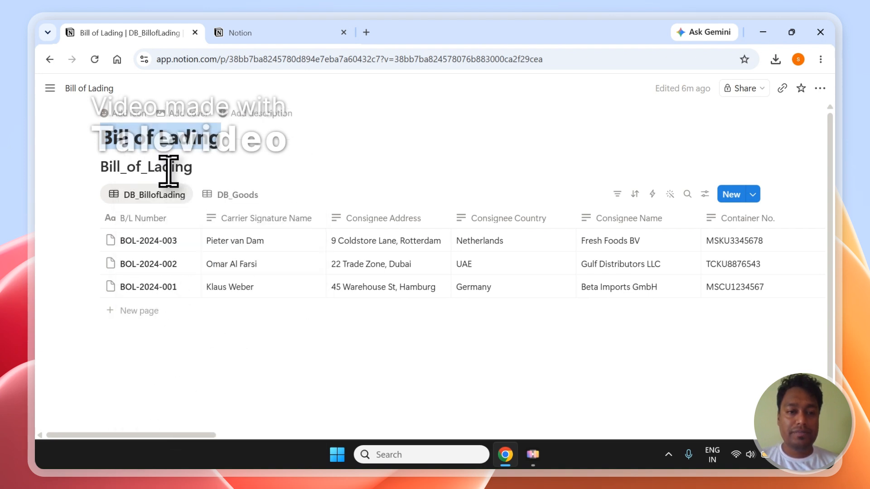
left_click(227, 33)
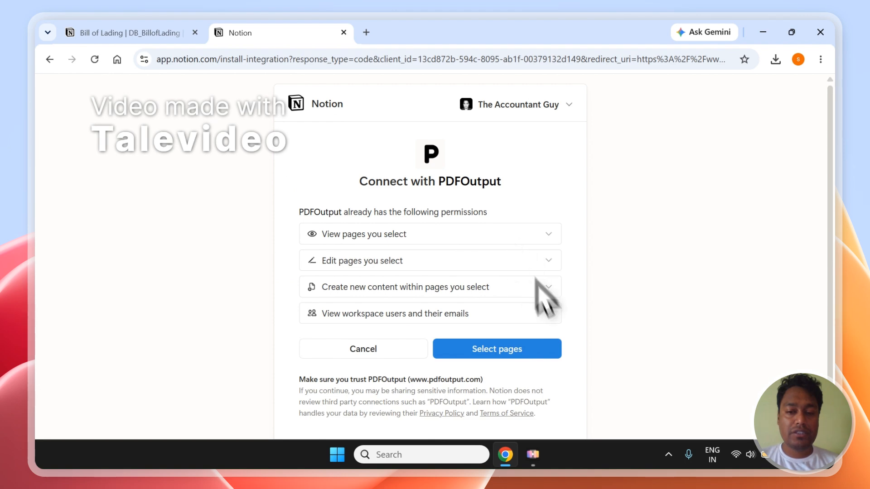
Search the selectable Notion pages for "Bill of Lading" and grant PDFOutput access to the pages
left_click(535, 356)
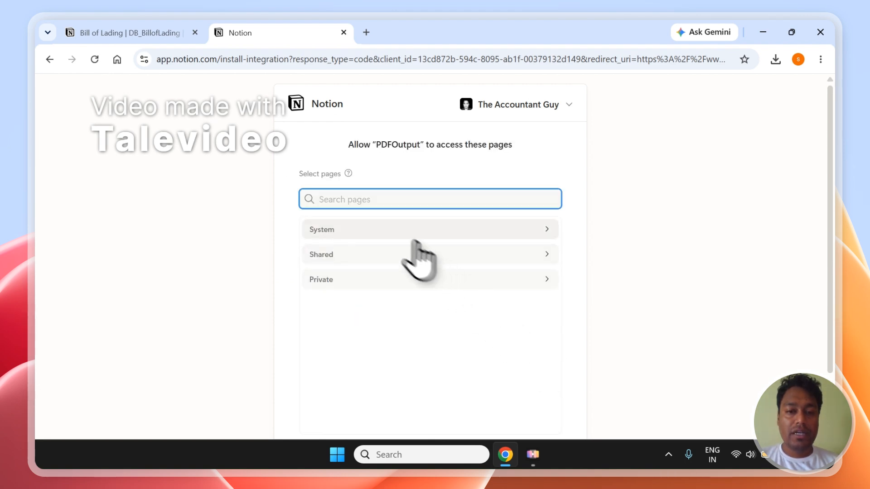
right_click(374, 207)
left_click(370, 206)
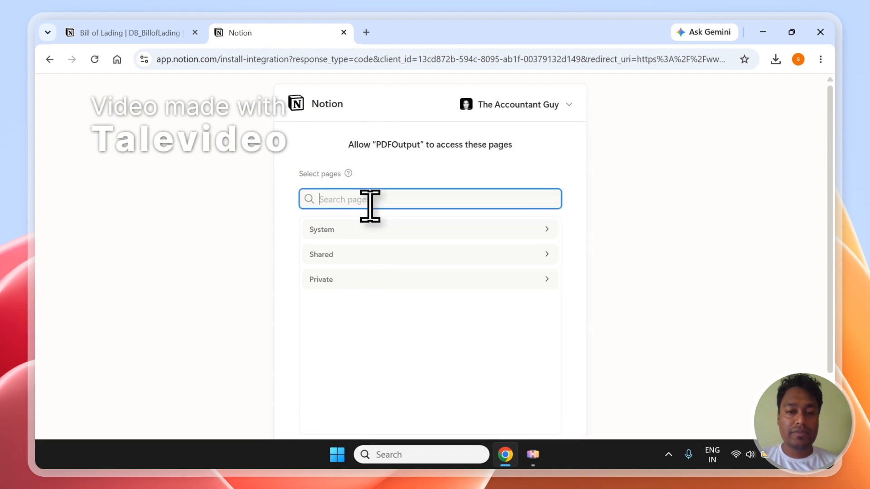
right_click(370, 207)
left_click(399, 298)
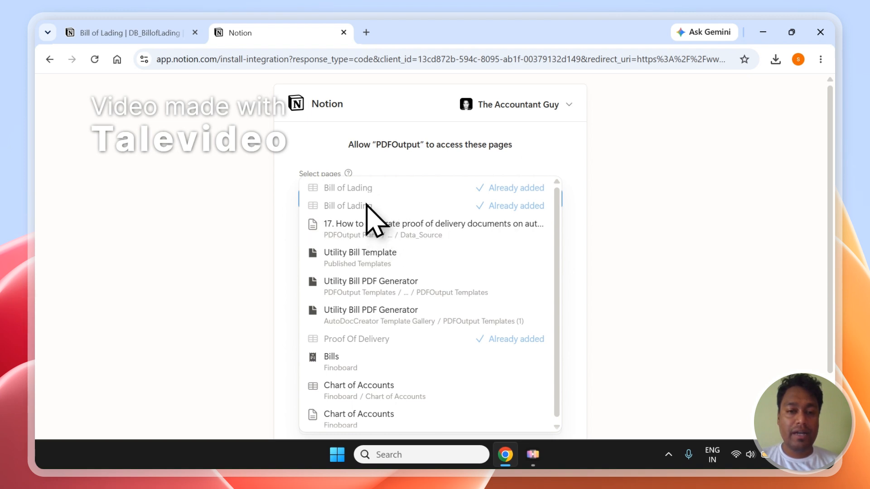
left_click(612, 194)
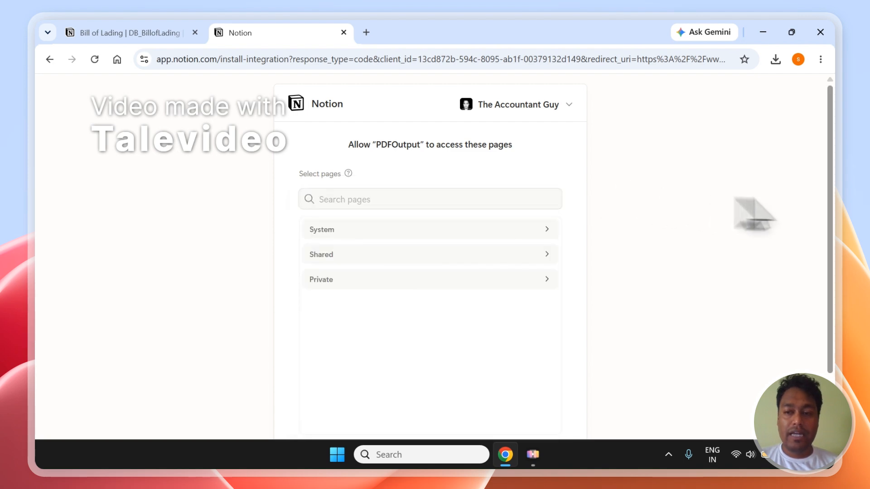
scroll(747, 210, "down", 2)
left_click(498, 398)
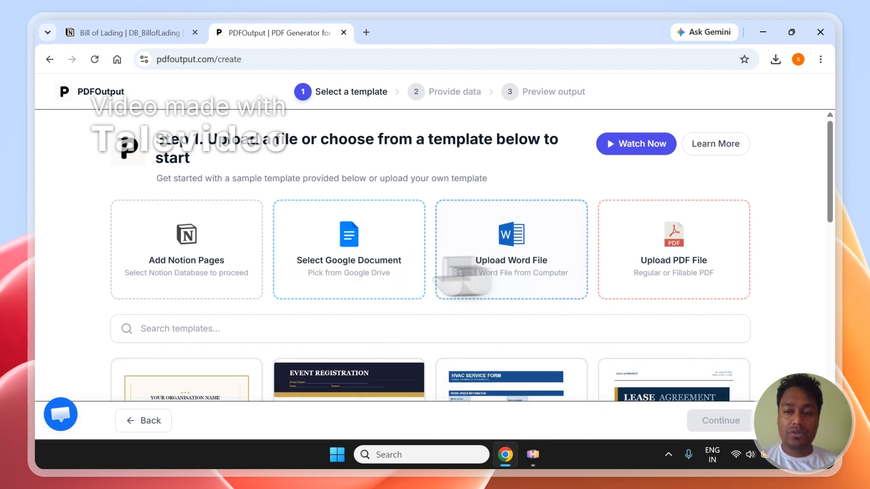
Select the existing Google document Bill_of_Lading_Simple as the template
scroll(833, 193, "down", 2)
scroll(833, 194, "up", 1)
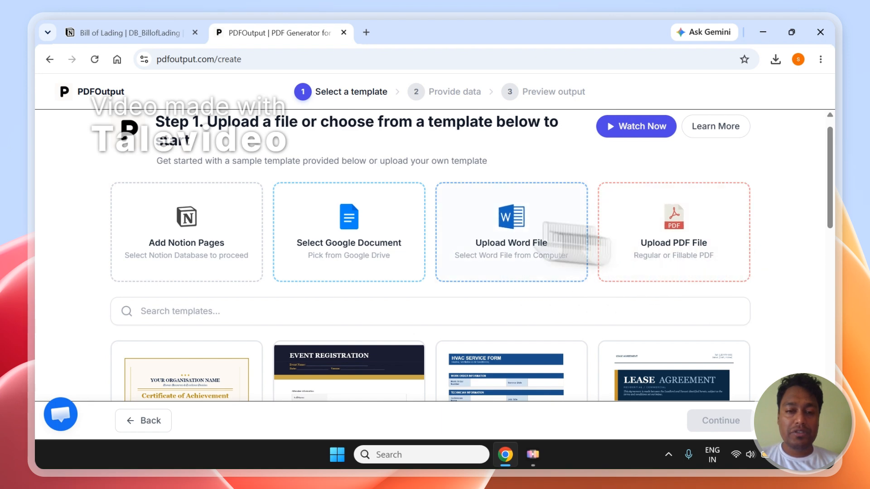
left_click(352, 228)
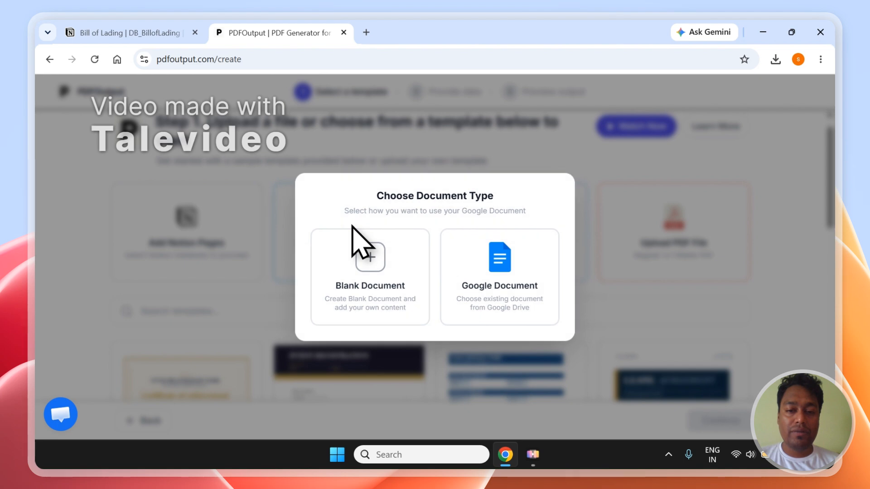
left_click(523, 280)
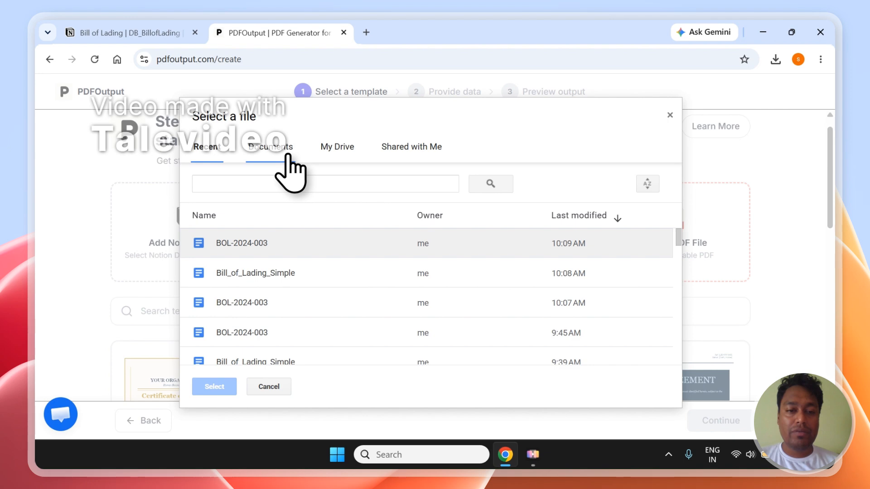
left_click(288, 157)
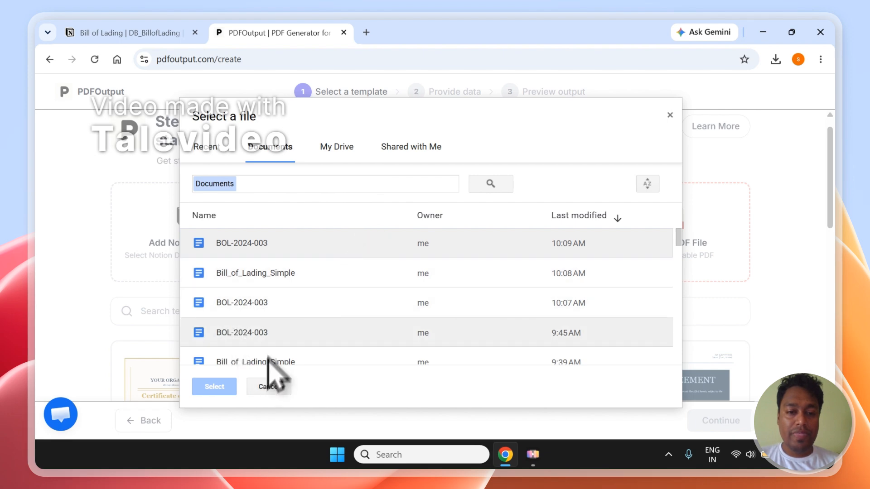
double_click(276, 274)
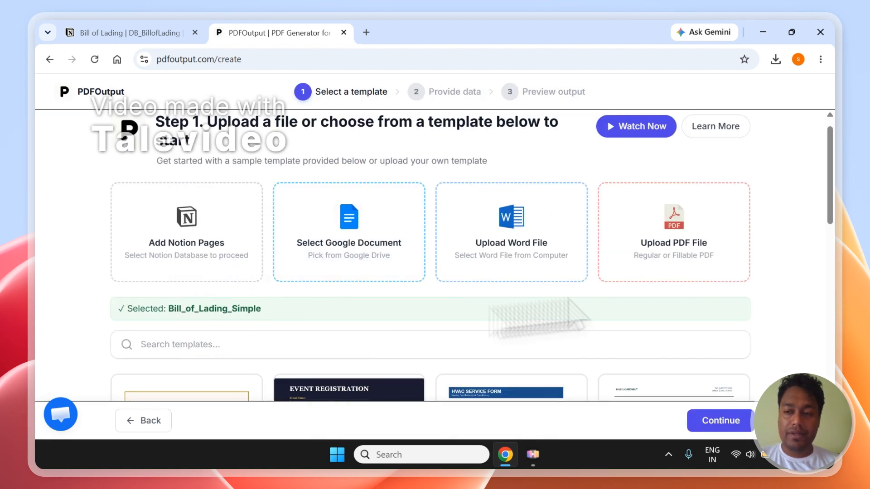
Search the template gallery for "Bill", then clear the search
scroll(839, 247, "down", 4)
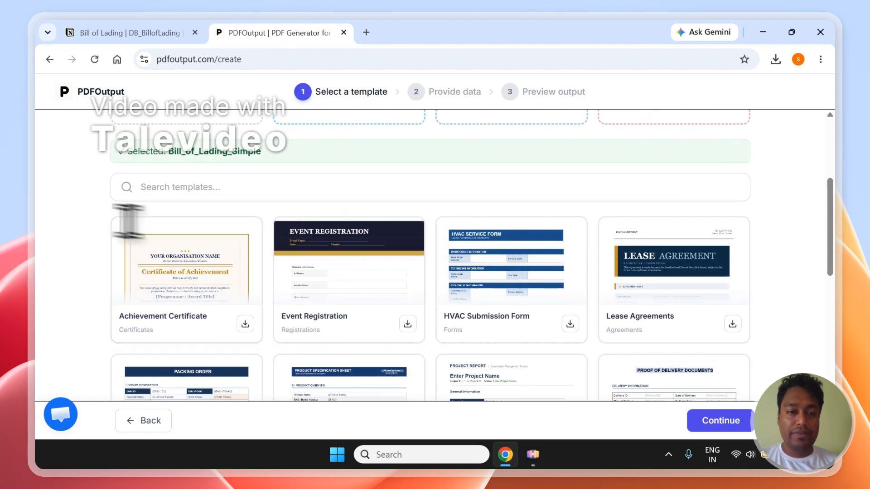
left_click(168, 186)
type("Bill")
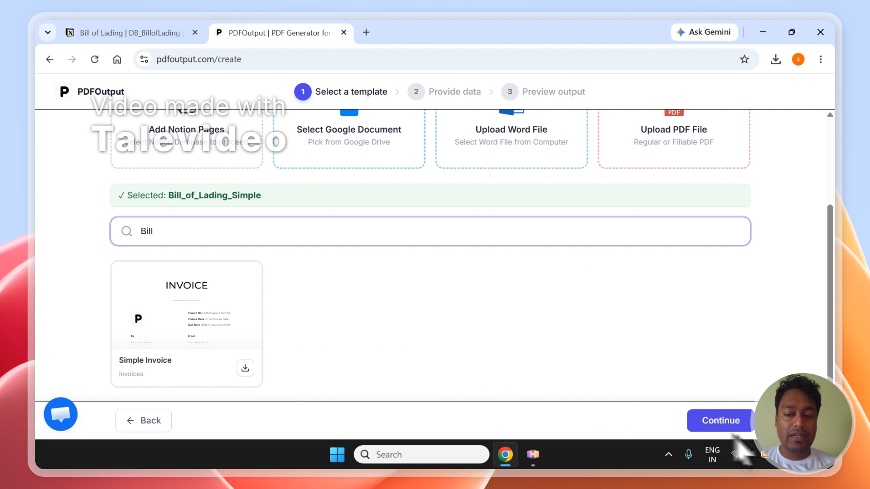
key("ctrl+a")
key("BackSpace")
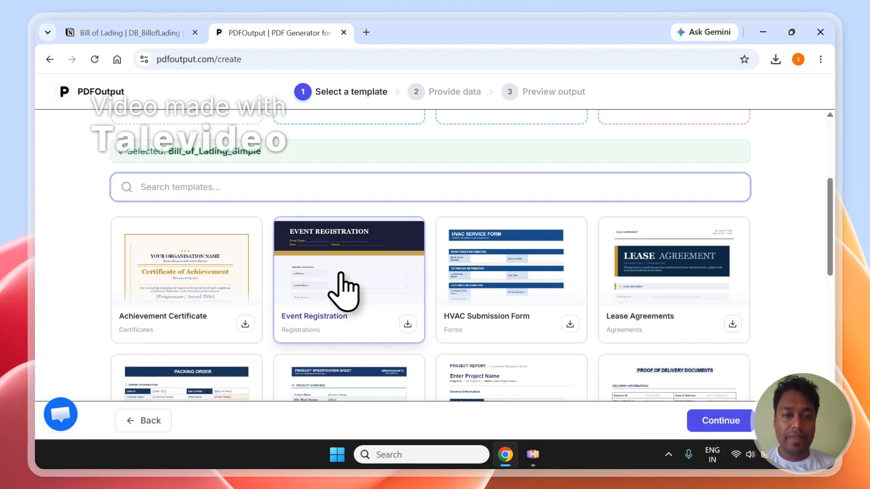
Continue to the Provide data step and inspect the B/L Number and shipper placeholders in the template
left_click(717, 419)
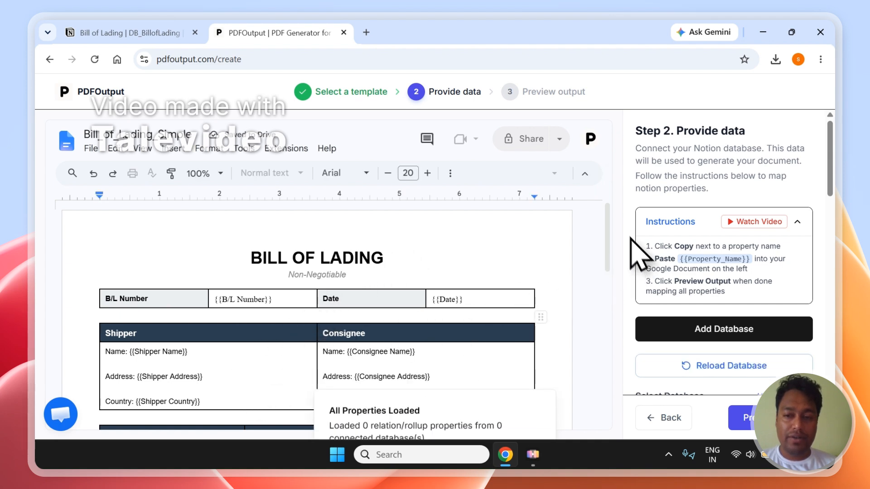
mouse_move(609, 243)
left_mouse_down()
mouse_move(607, 350)
mouse_move(596, 247)
left_mouse_up()
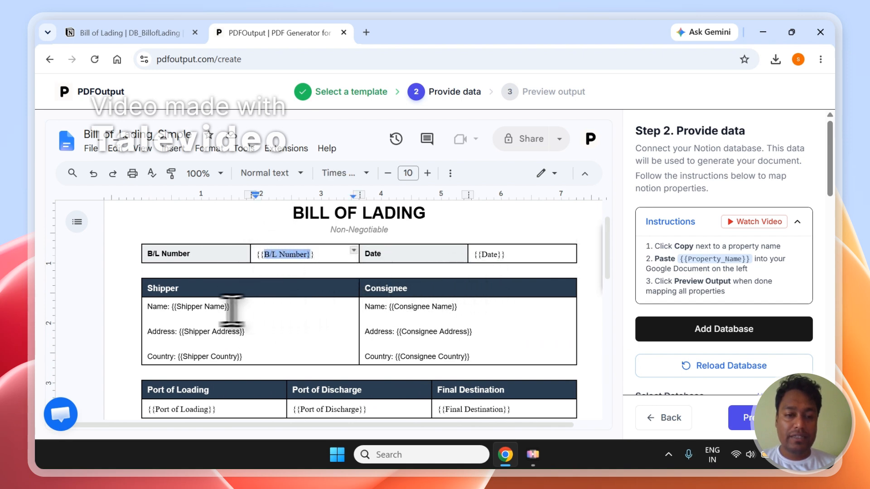
left_click(202, 311)
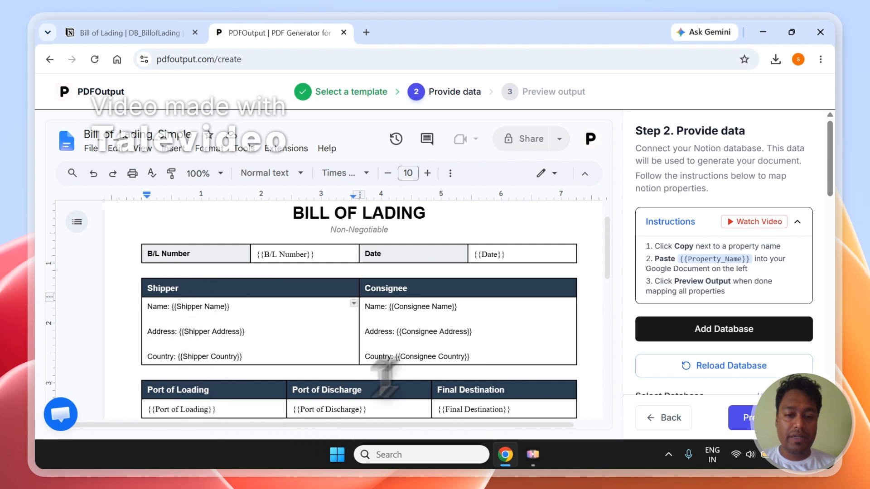
Compare the Notion database's consignee columns with the Consignee Name and Address placeholders in the template
left_click(144, 33)
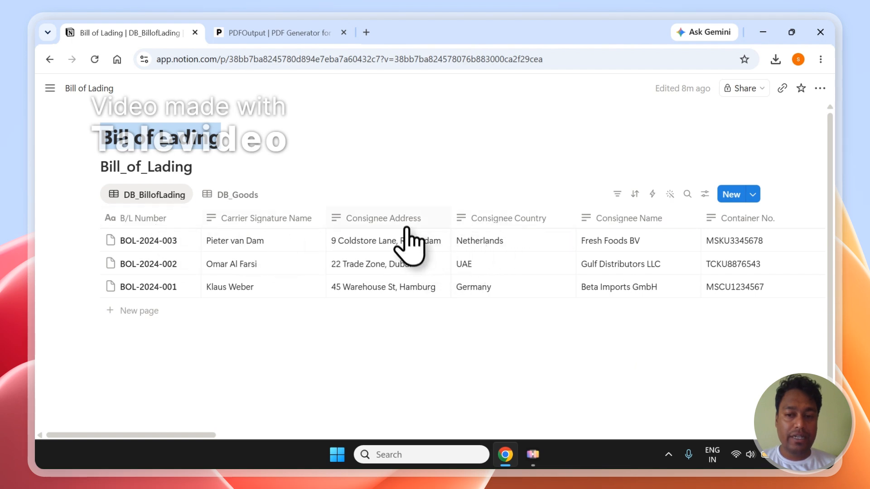
left_click(305, 28)
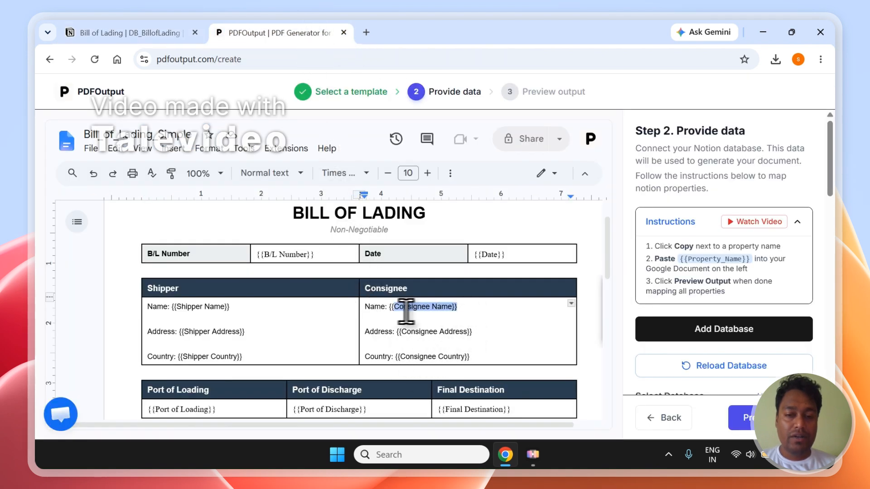
left_click(483, 332)
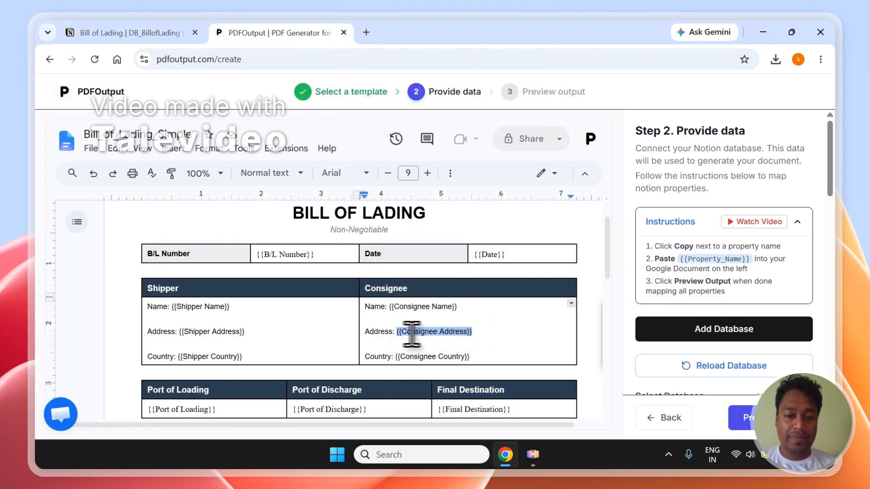
left_click_drag(411, 333, 388, 333)
Reload the list of Notion databases and select Bill_of_Lading as the data source
left_click_drag(830, 145, 837, 210)
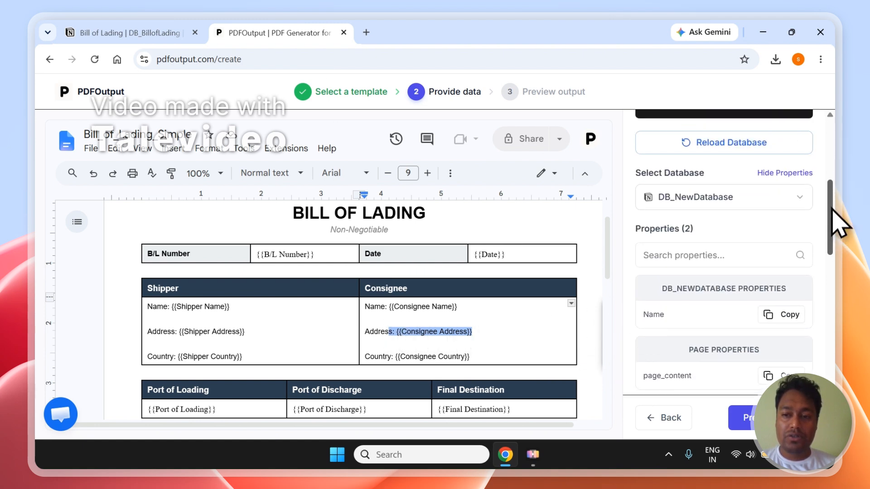
left_click(695, 197)
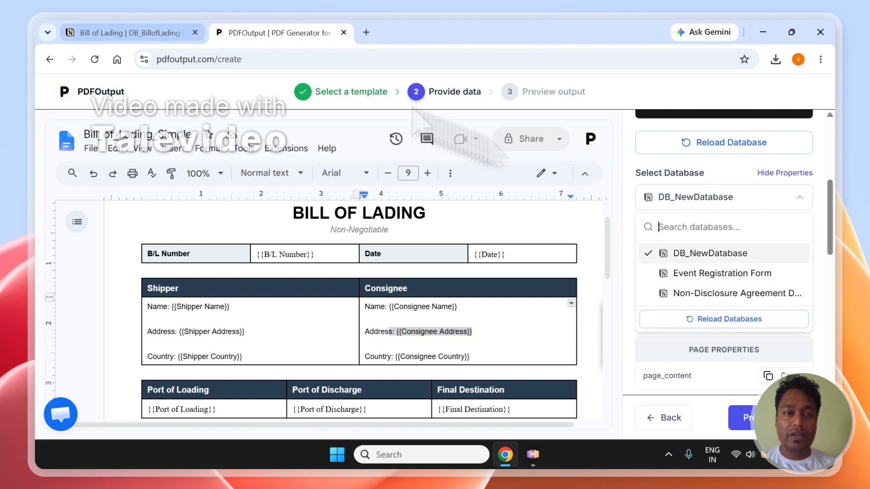
left_click(88, 32)
left_click(317, 33)
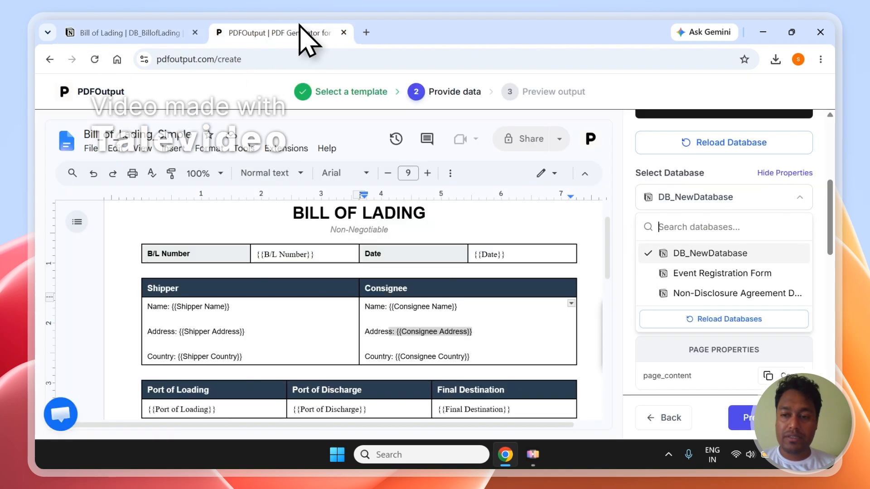
left_click(727, 319)
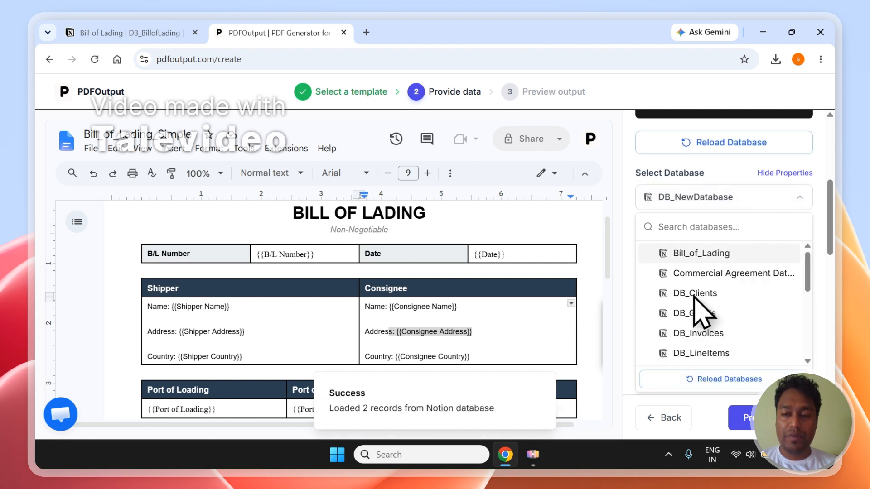
left_click(701, 256)
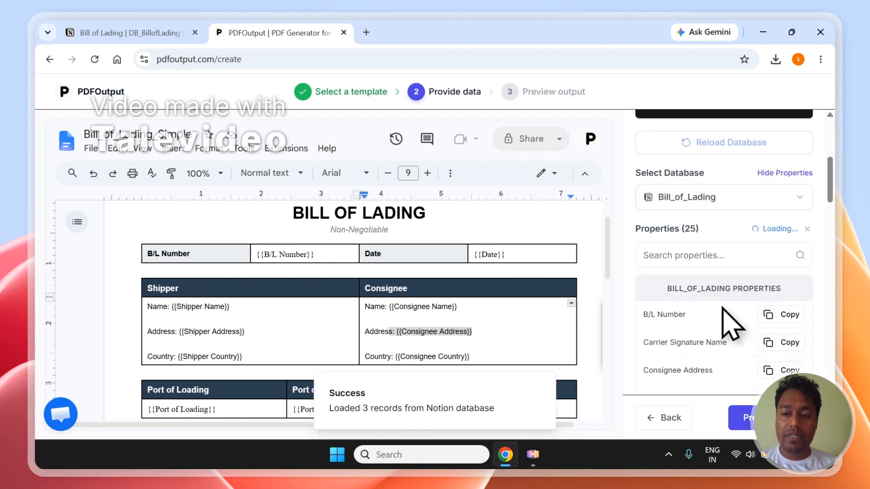
Insert the B/L Number and Date properties into their matching cells in the template's header table
left_click_drag(833, 200, 837, 221)
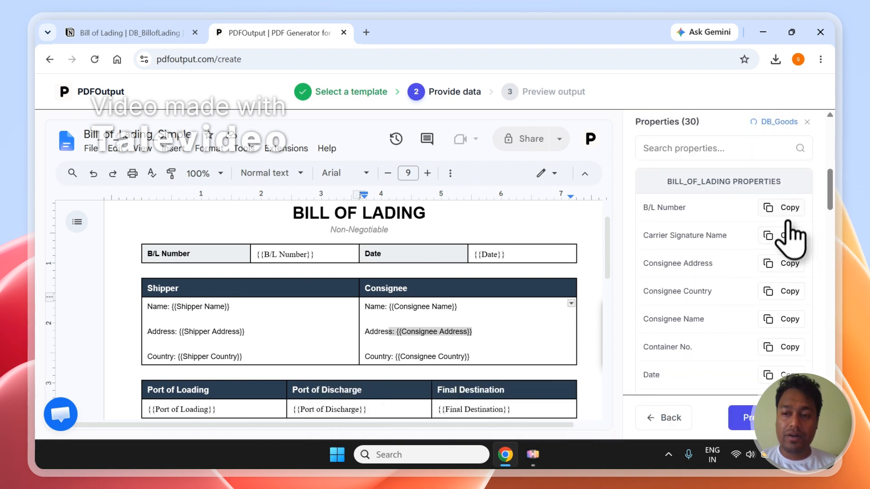
left_click(324, 259)
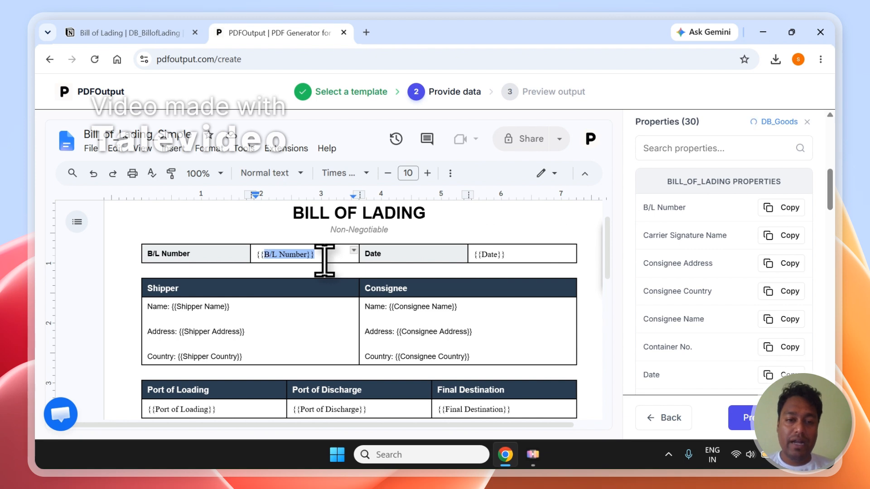
key("ctrl+shift+Left")
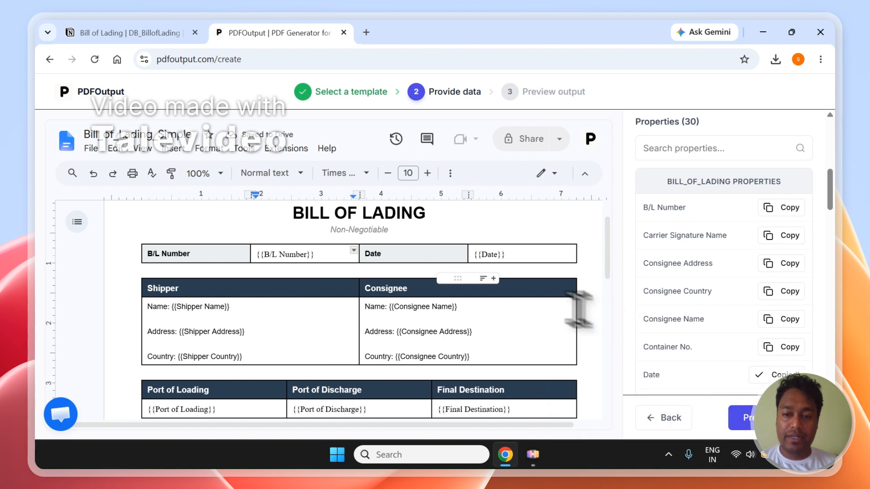
left_click(540, 255)
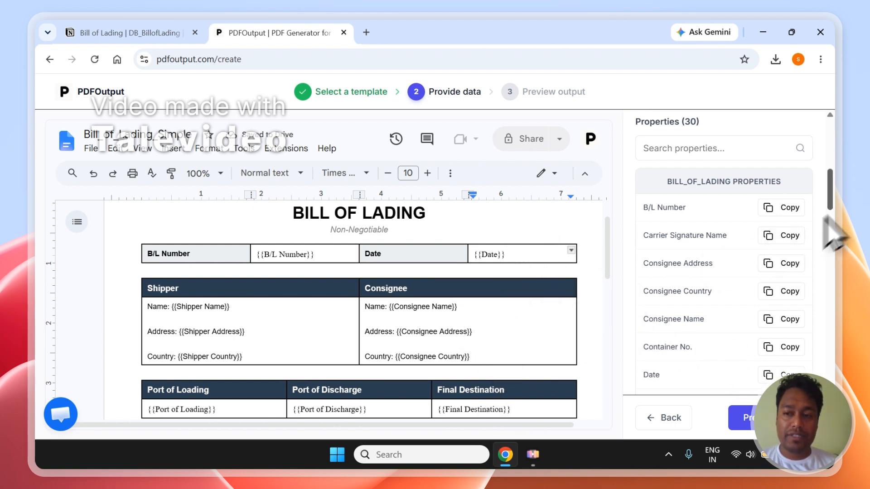
Check the PDF Attachment Field setting and remove the existing file from the first record's PDFFiles field in Notion
left_click_drag(830, 213, 833, 347)
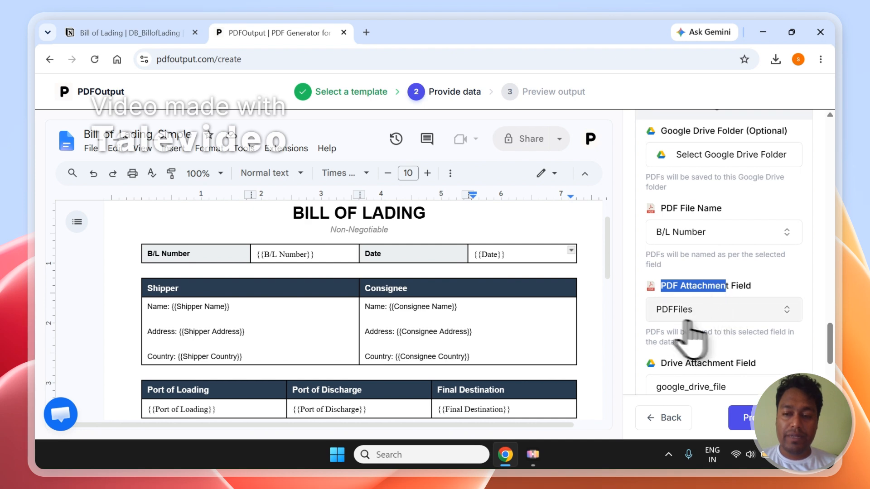
left_click(176, 33)
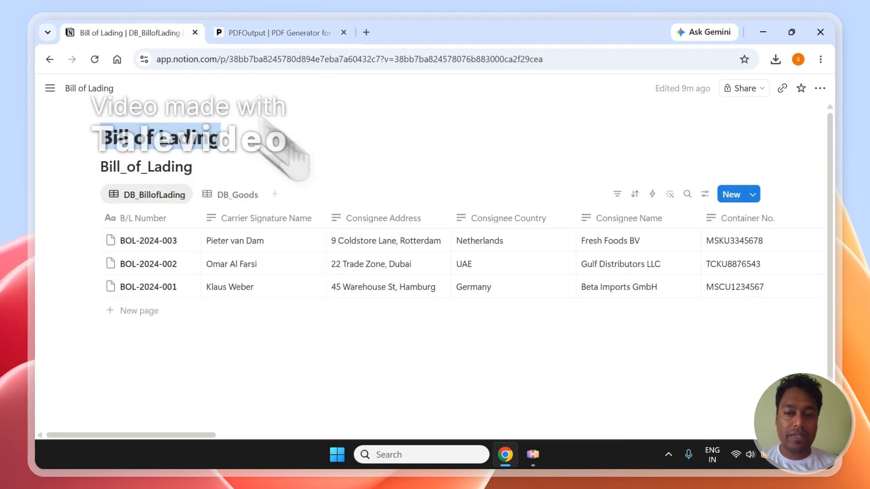
left_click_drag(206, 435, 644, 473)
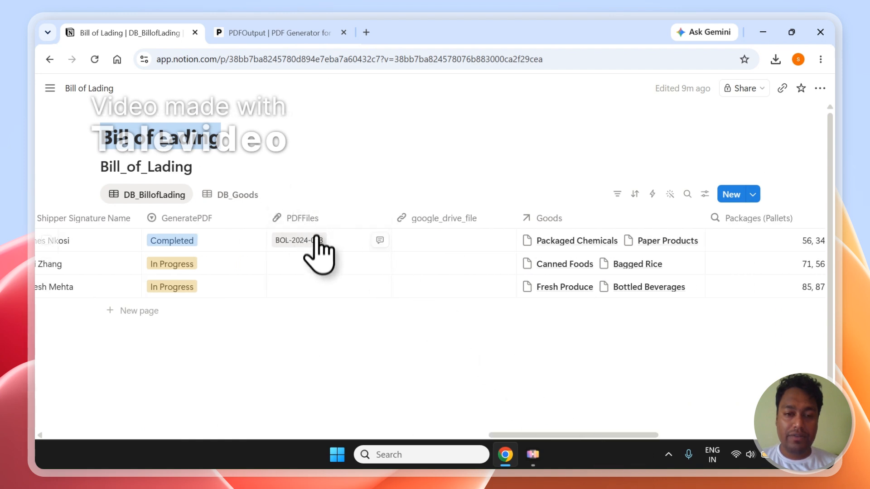
left_click(332, 247)
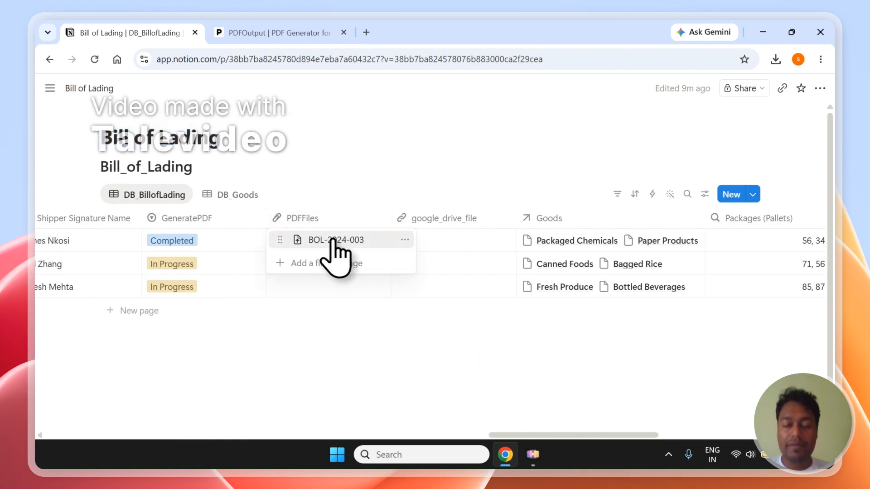
key("Escape")
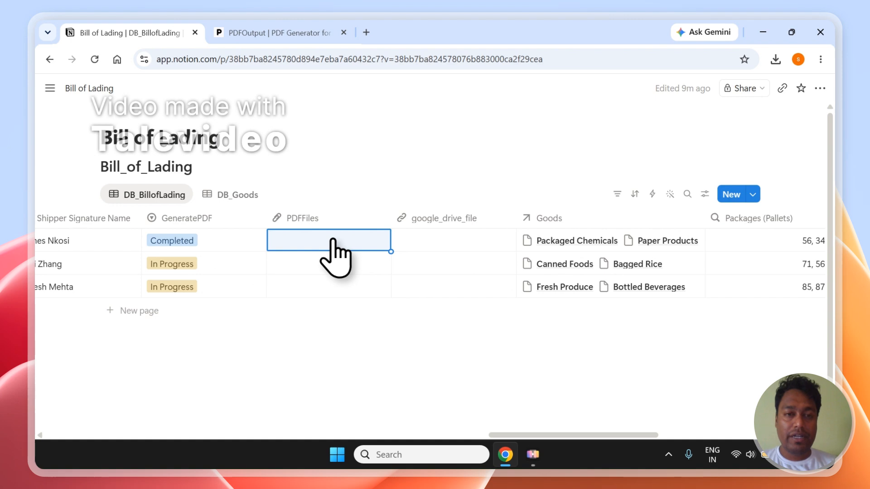
left_click(281, 32)
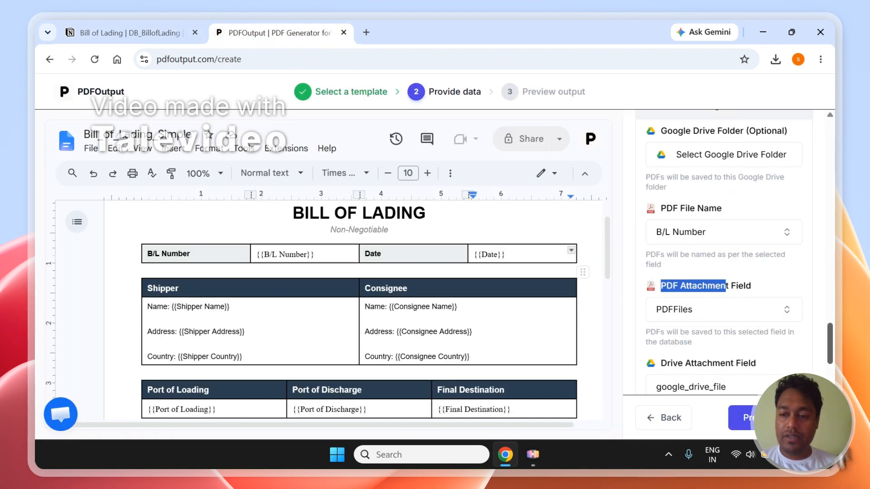
Generate the output preview for the first record and review the template's port and goods placeholders during processing
left_click_drag(830, 348, 832, 311)
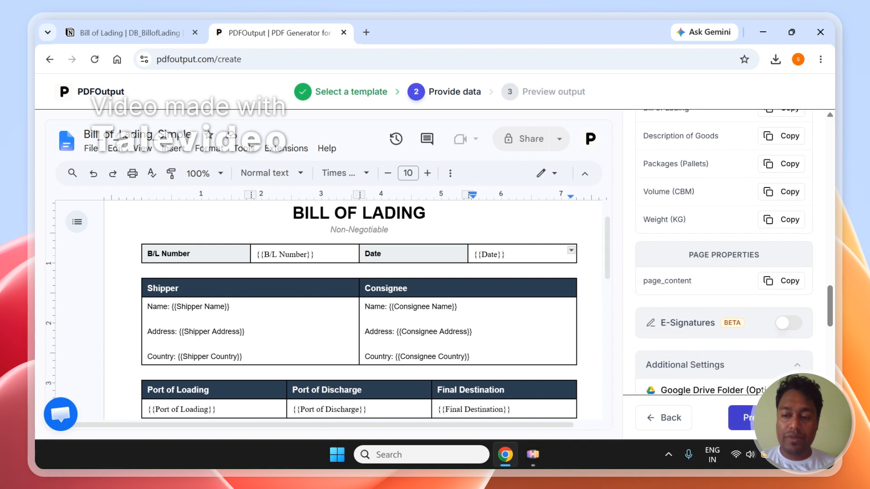
left_click(770, 417)
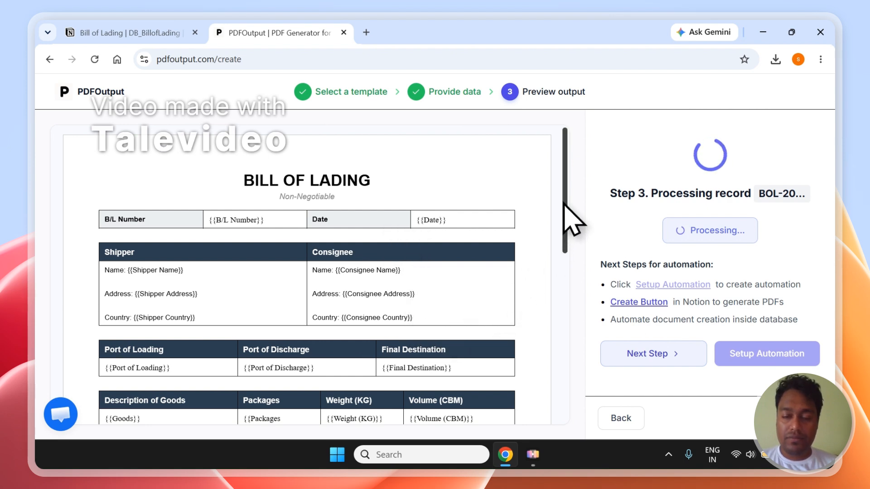
left_click_drag(564, 206, 568, 274)
scroll(558, 322, "down", 3)
scroll(549, 354, "up", 6)
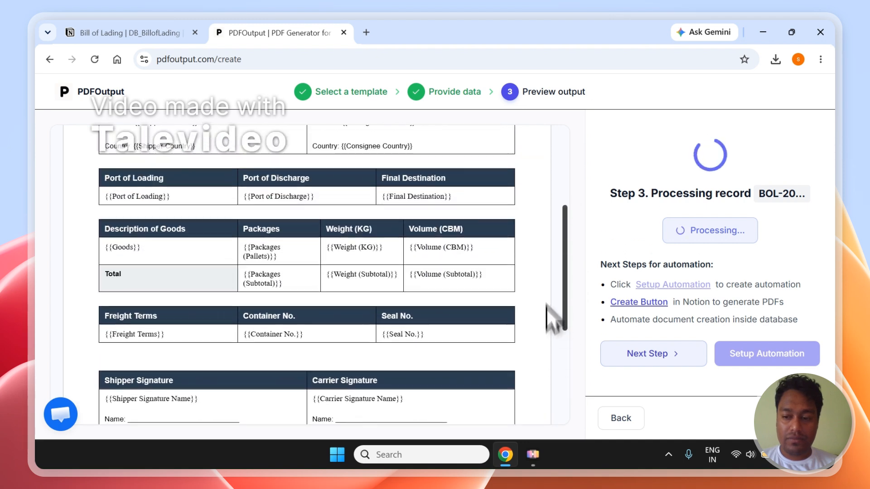
left_click_drag(543, 227, 524, 244)
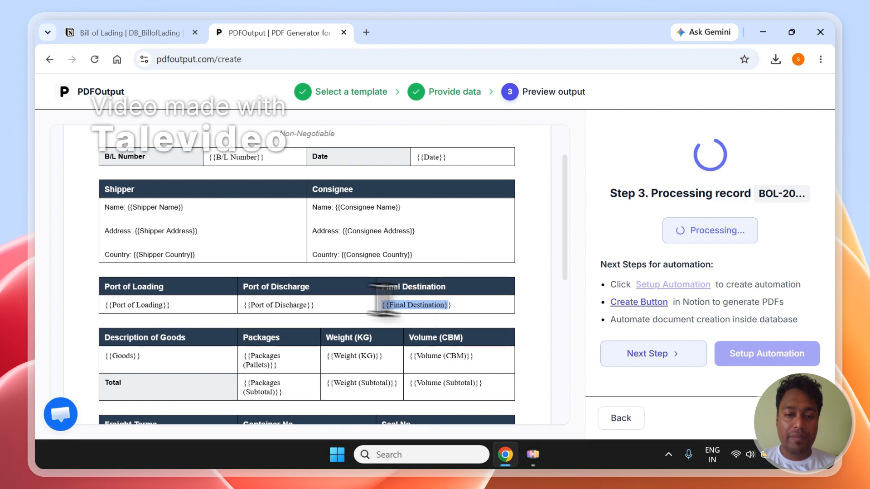
left_click_drag(295, 302, 243, 302)
left_click(262, 308)
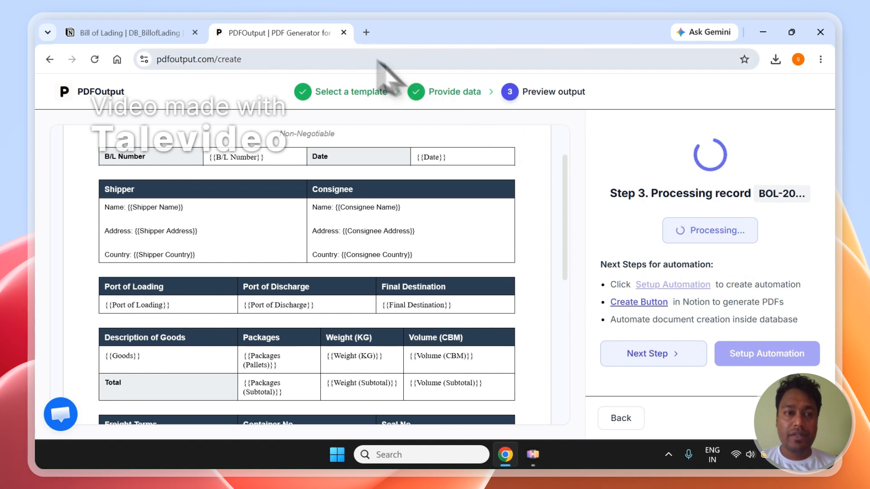
Check the first record's PDFFiles field in Notion and inspect the consignee and goods details in the generated PDF
left_click(169, 33)
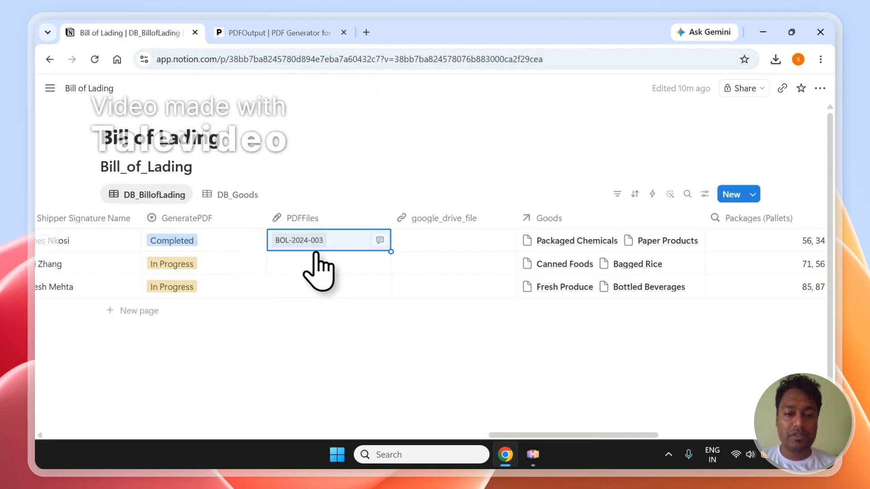
left_click(300, 33)
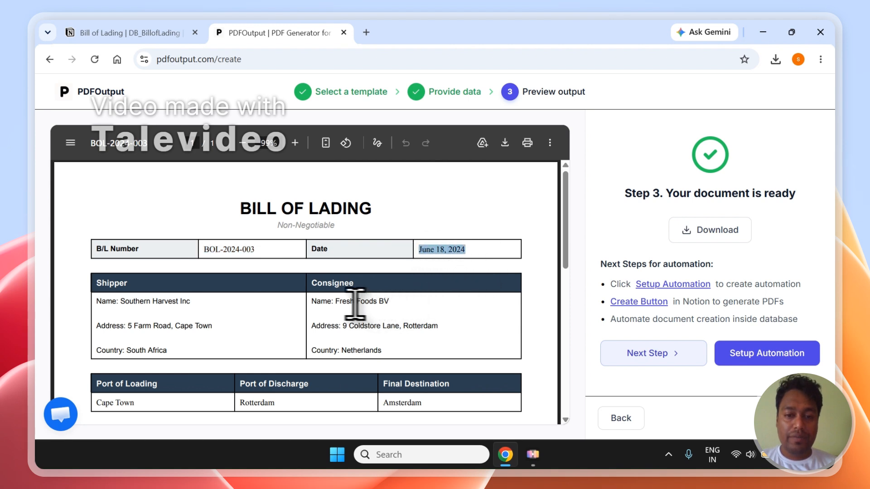
left_click(361, 327)
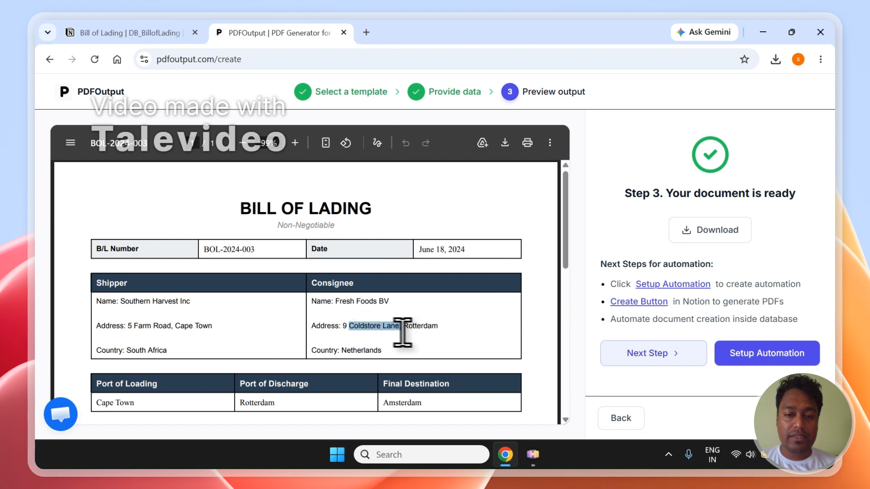
left_click_drag(362, 353, 383, 355)
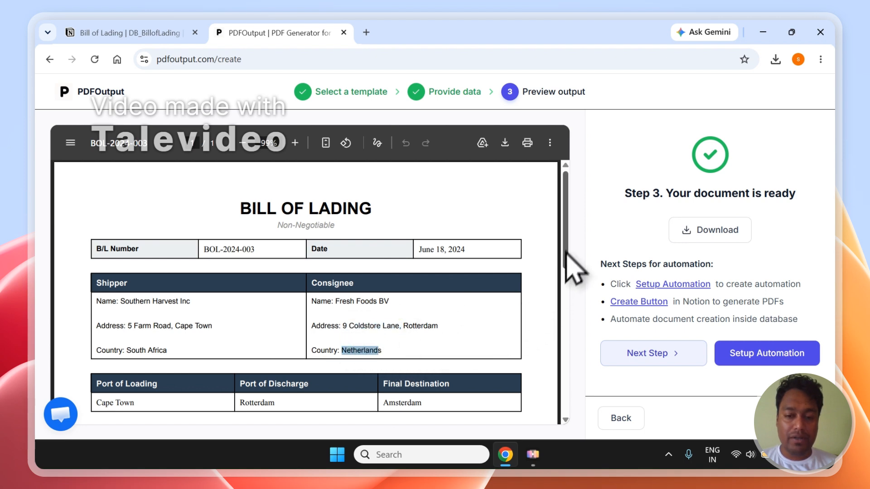
left_click_drag(565, 251, 560, 316)
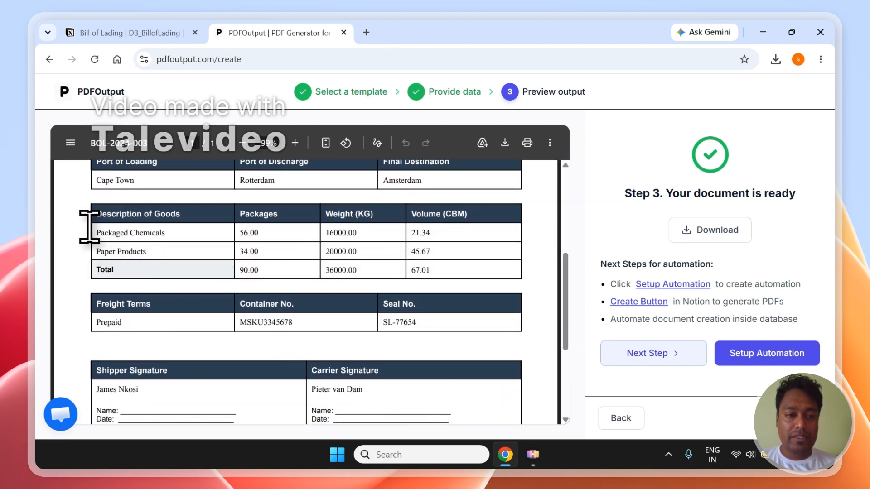
left_click_drag(193, 243, 304, 254)
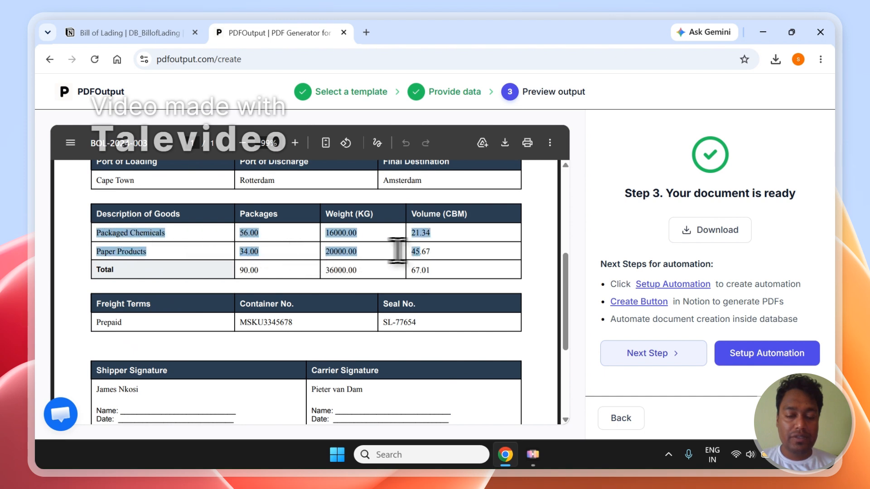
Compare the goods rows in the generated PDF with the related records in the Notion DB_Goods database
left_click(132, 32)
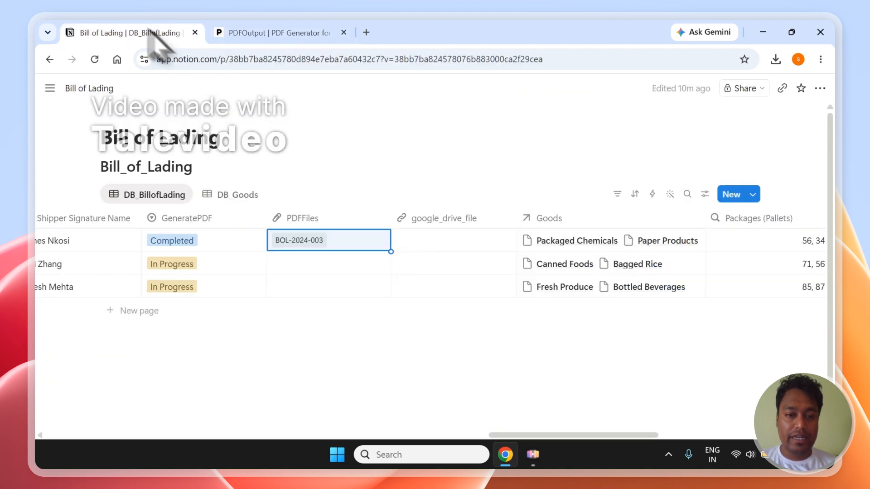
left_click(232, 195)
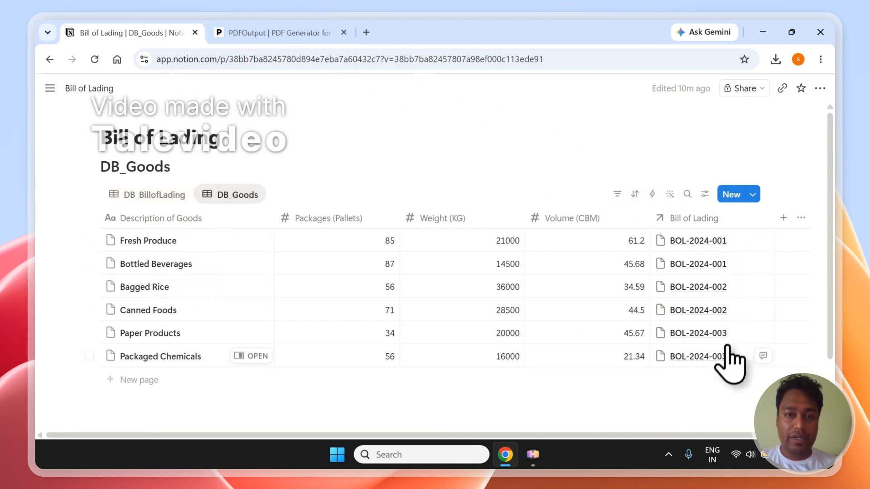
left_click(351, 33)
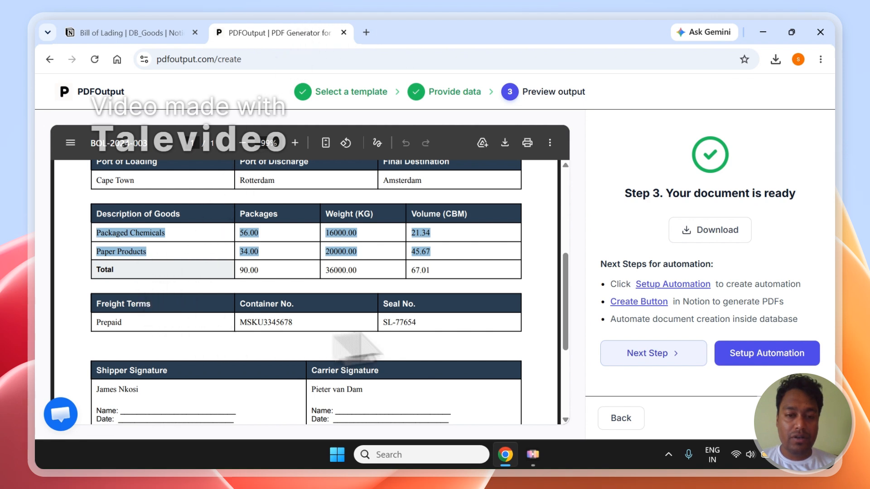
Finish reviewing the generated bill of lading and start setting up its automation
left_click(92, 310)
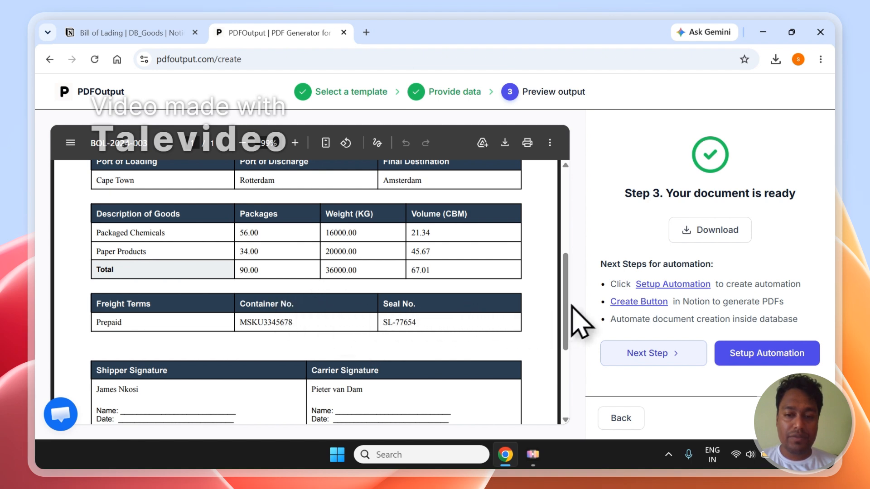
left_click_drag(566, 317, 535, 240)
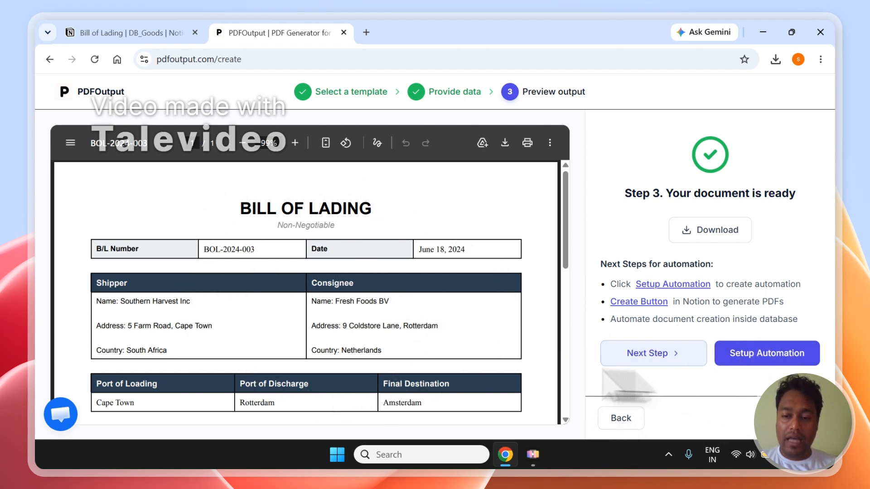
left_click(781, 361)
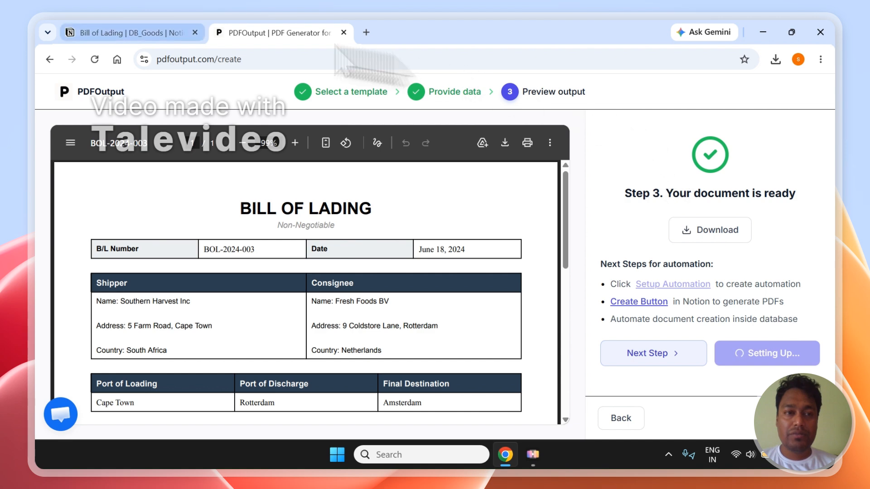
Read the guide for generating PDFs with a Notion button, including its webhook and header settings, and return to the automation dashboard
left_click(141, 25)
left_click(240, 32)
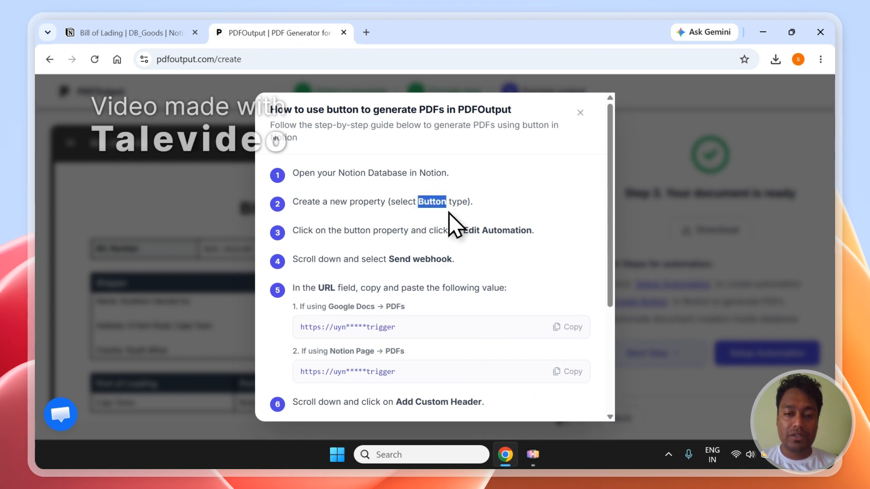
scroll(611, 253, "down", 3)
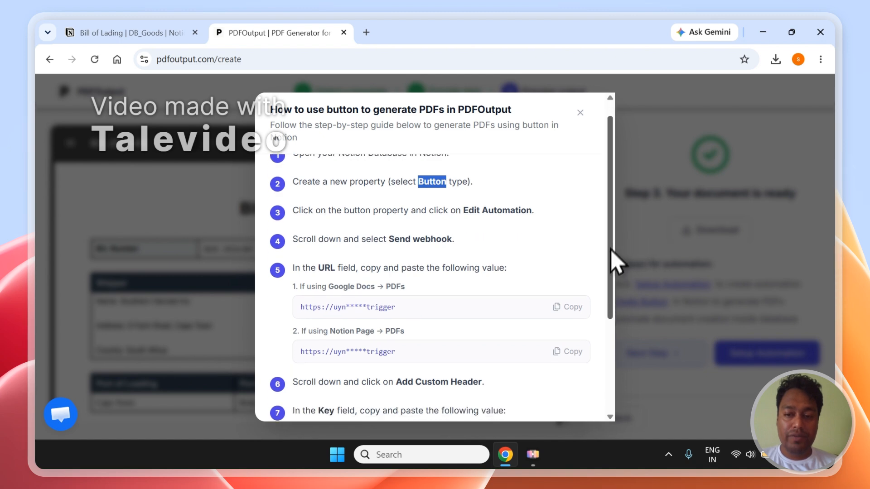
scroll(611, 310, "down", 1)
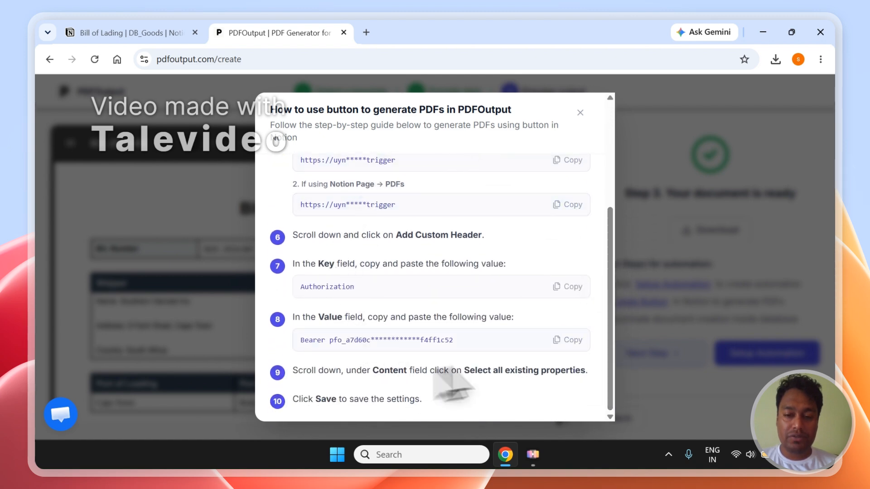
left_click_drag(614, 276, 612, 172)
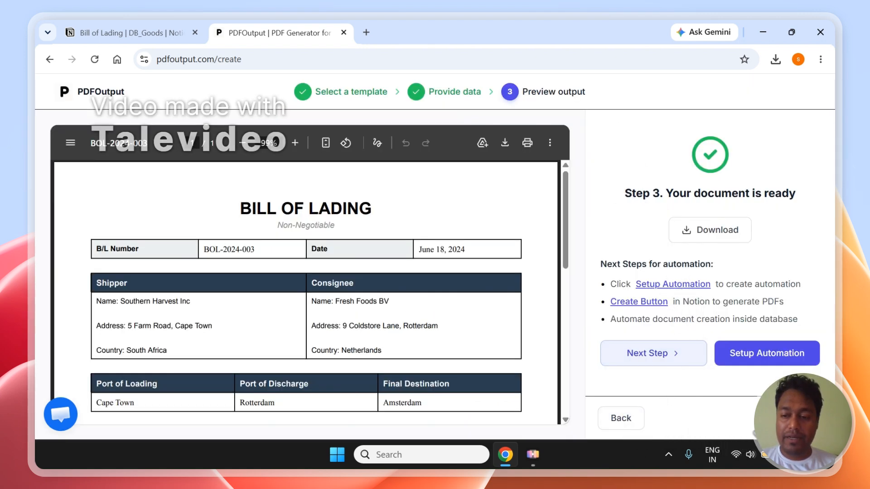
left_click(621, 417)
left_click(170, 432)
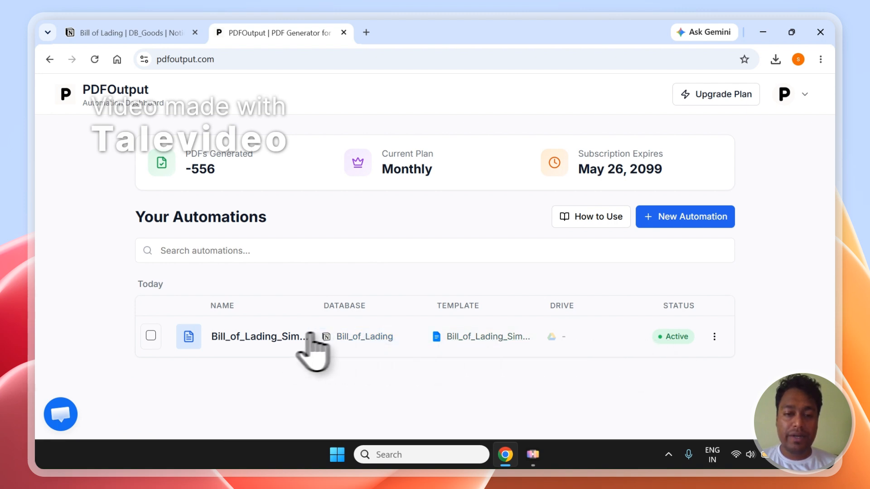
Switch to Notion and set GeneratePDF to Ready to Generate for the second and third records in the DB_BillofLading view
left_click(166, 32)
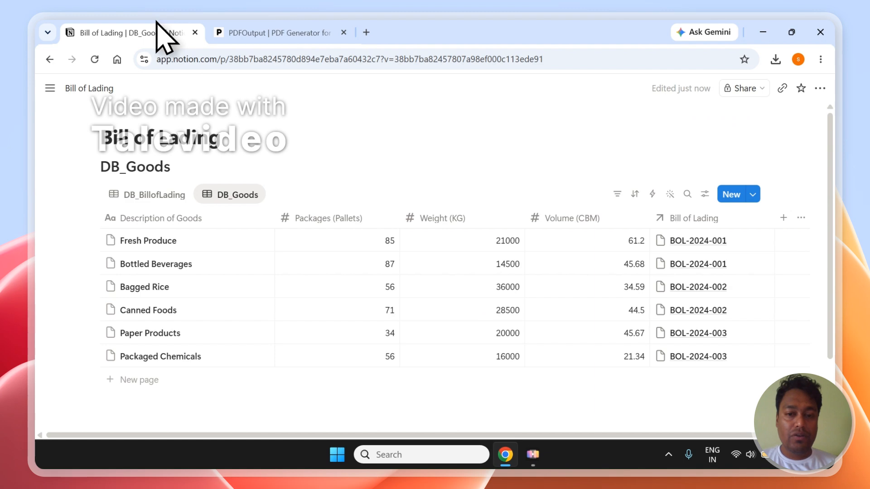
left_click(136, 196)
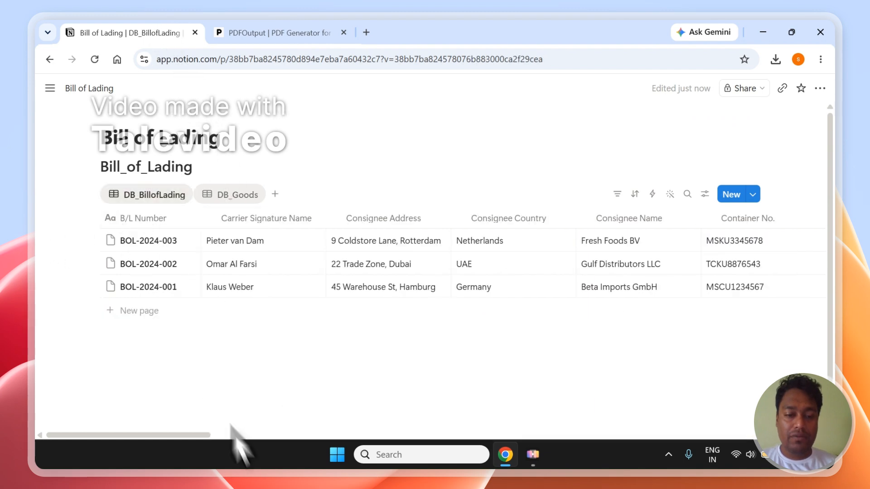
left_click_drag(197, 435, 603, 460)
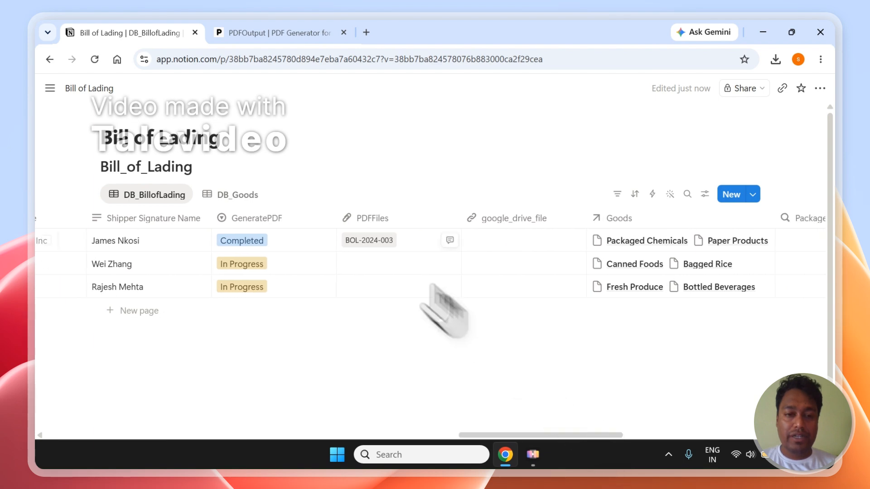
left_click(248, 264)
left_click(274, 319)
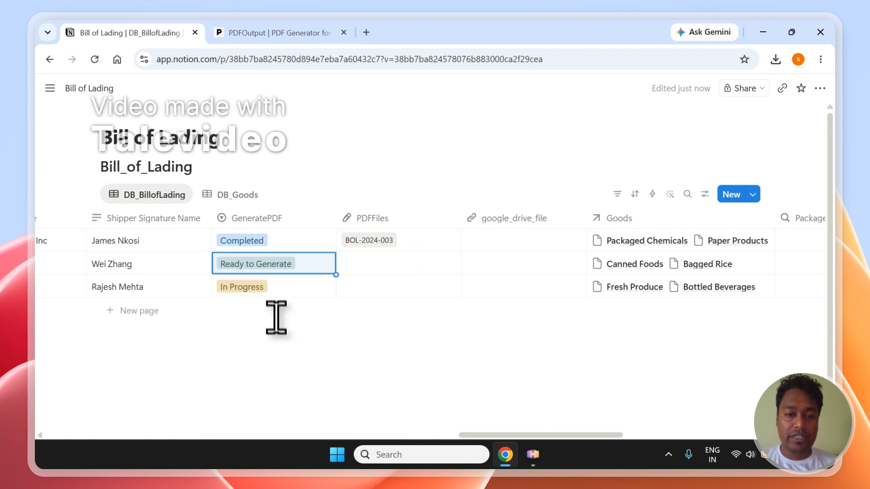
left_click(265, 288)
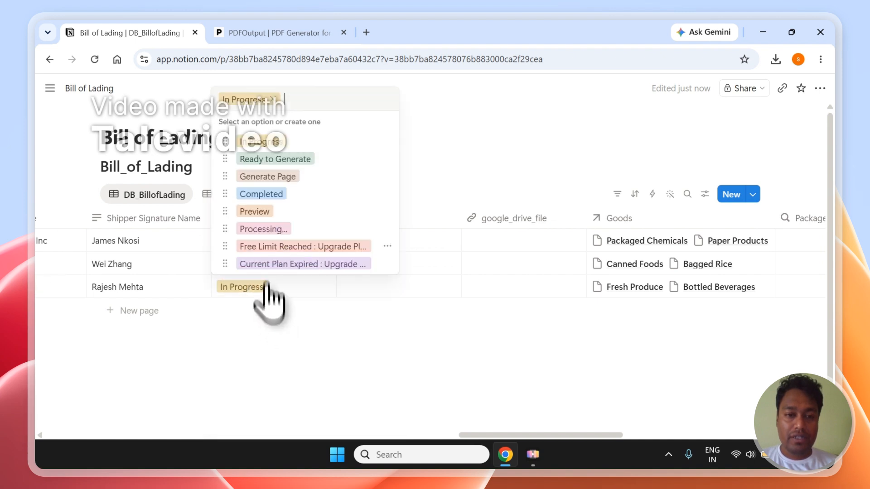
left_click(271, 159)
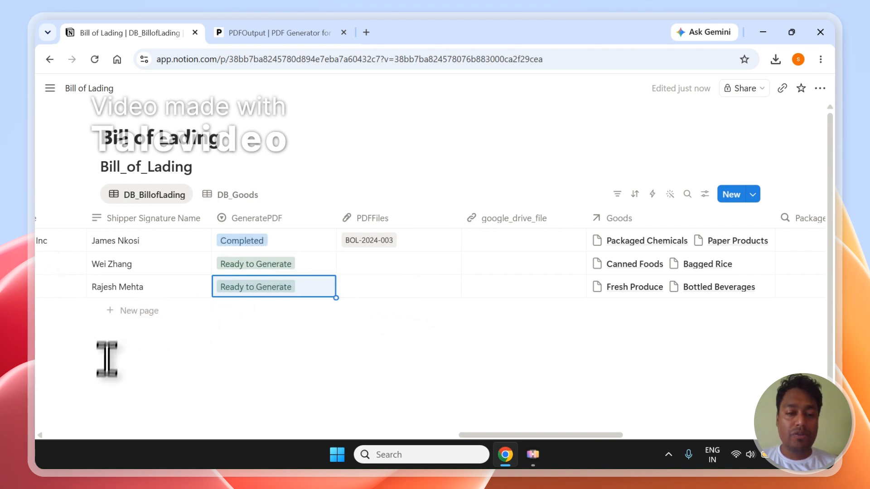
left_click(257, 269)
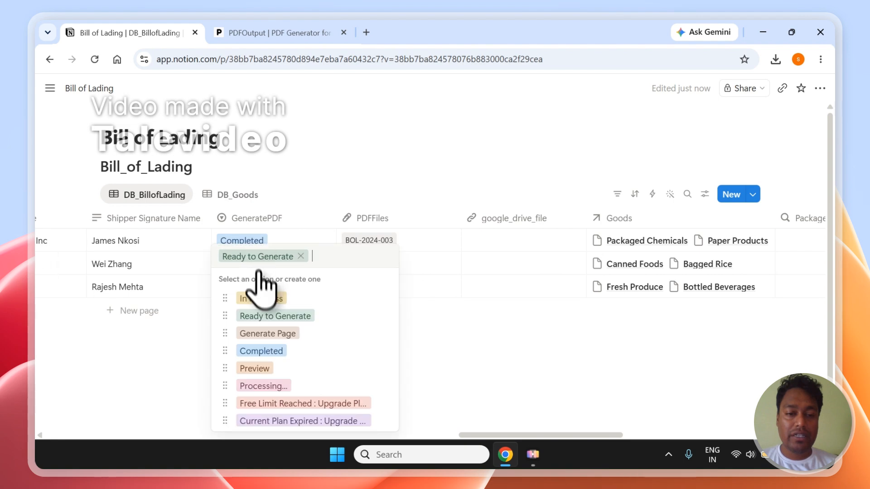
left_click(266, 318)
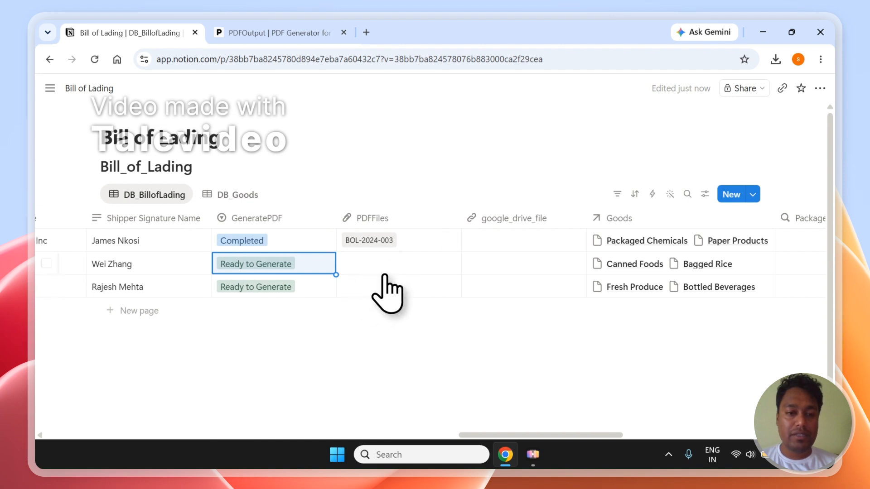
Check the DB_Goods records and the GeneratePDF and PDFFiles fields in DB_BillofLading while the PDFs are being generated
left_click(240, 195)
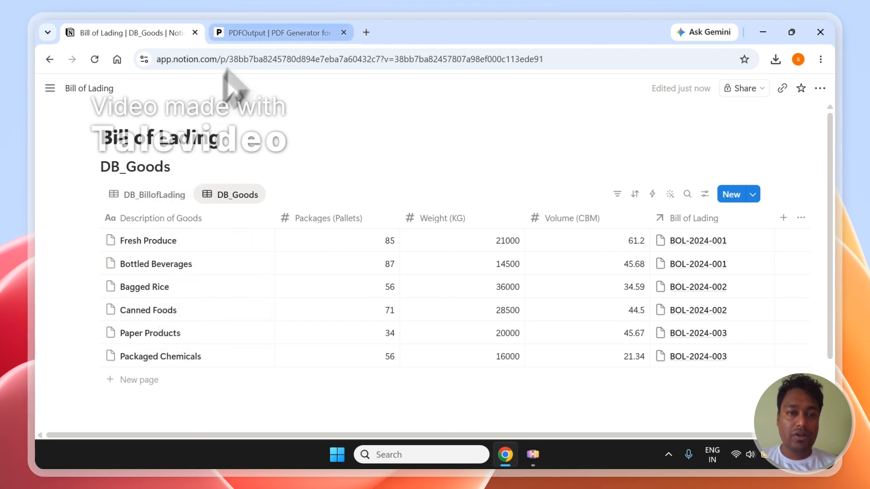
left_click(254, 32)
left_click(93, 34)
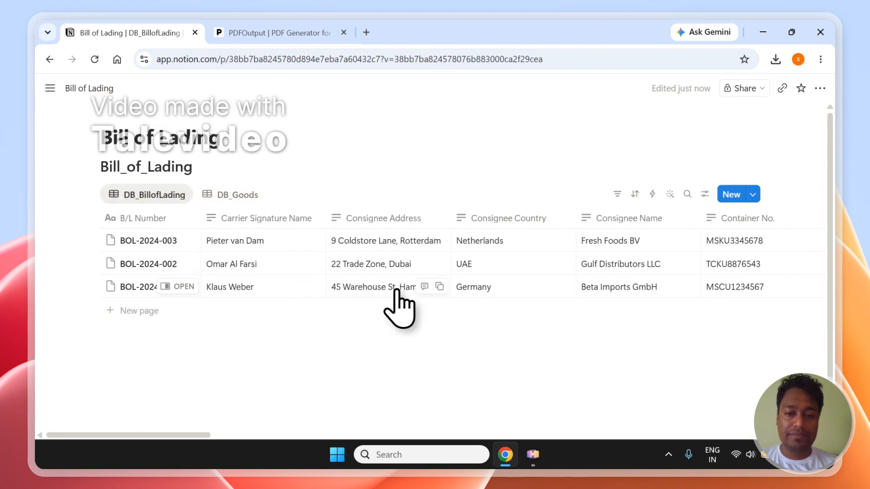
left_click_drag(178, 439, 589, 474)
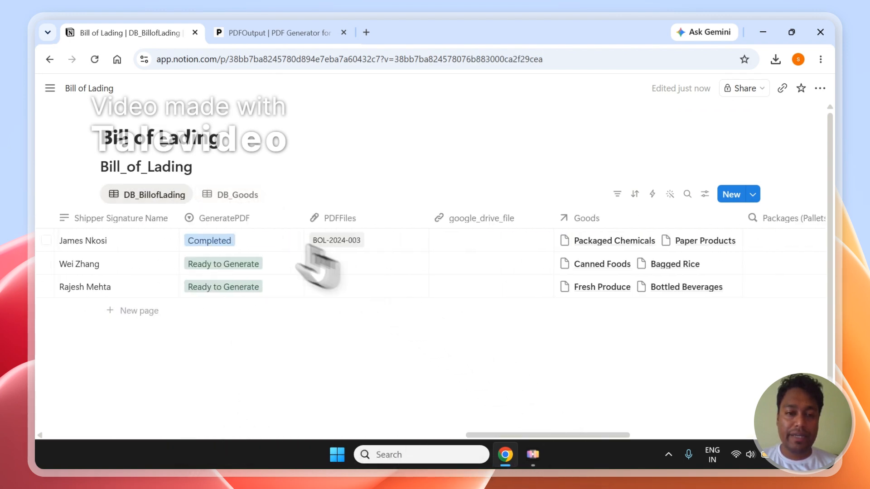
left_click(240, 197)
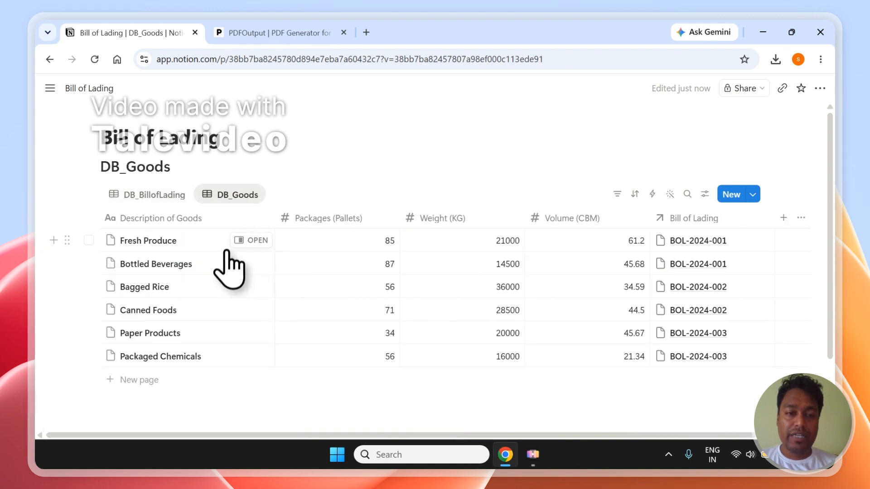
left_click(175, 195)
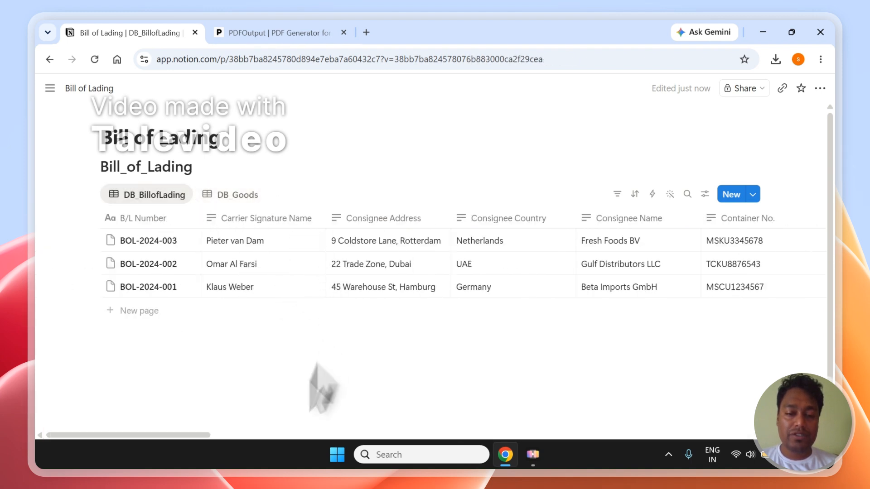
left_click_drag(204, 435, 607, 466)
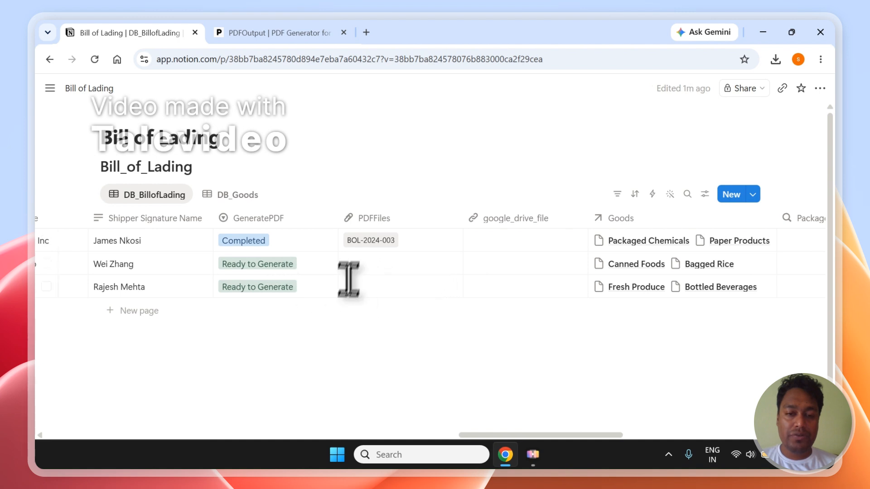
Leave the PDFOutput dashboard for the site's home page and view the message form on its Contact page
left_click(278, 33)
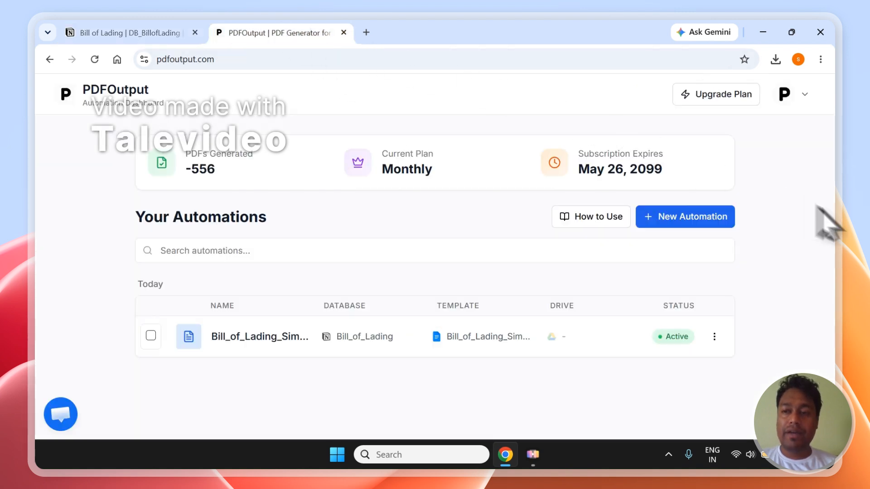
left_click(792, 95)
left_click(705, 248)
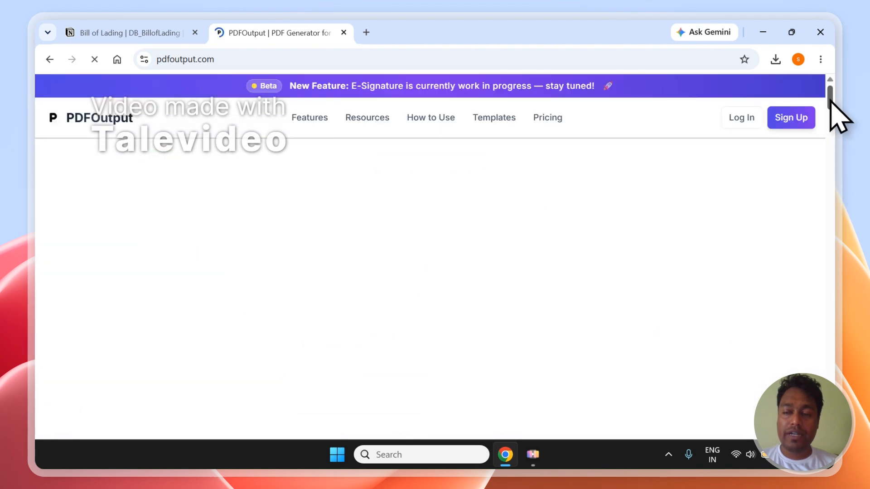
left_click_drag(831, 101, 834, 428)
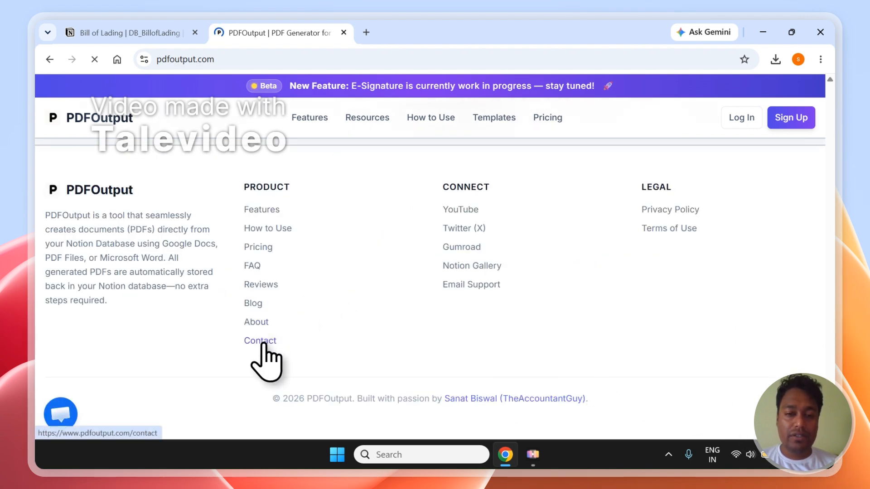
scroll(832, 262, "down", 7)
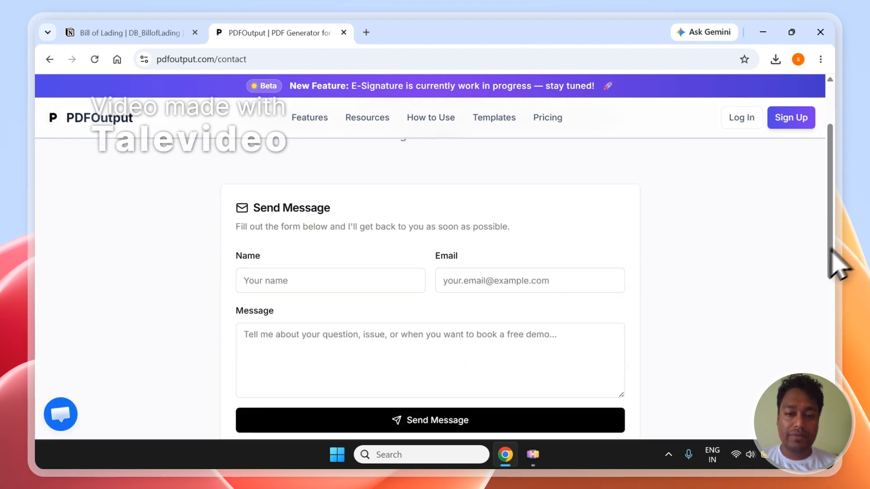
scroll(833, 259, "up", 4)
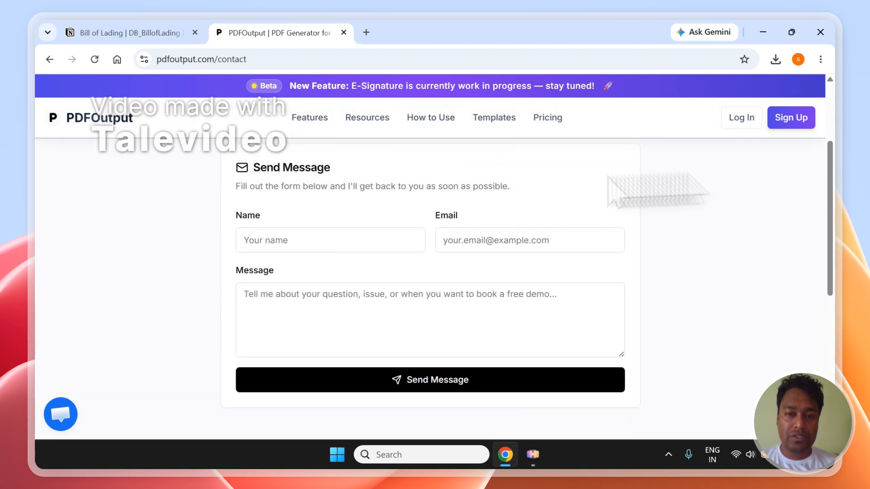
Look through the PDFOutput home page and browse the Google Doc Templates gallery
left_click(107, 123)
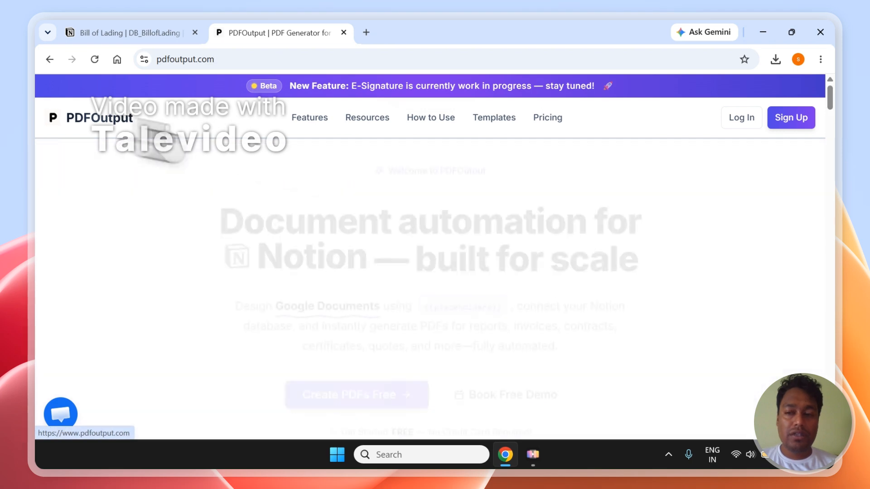
scroll(834, 103, "down", 10)
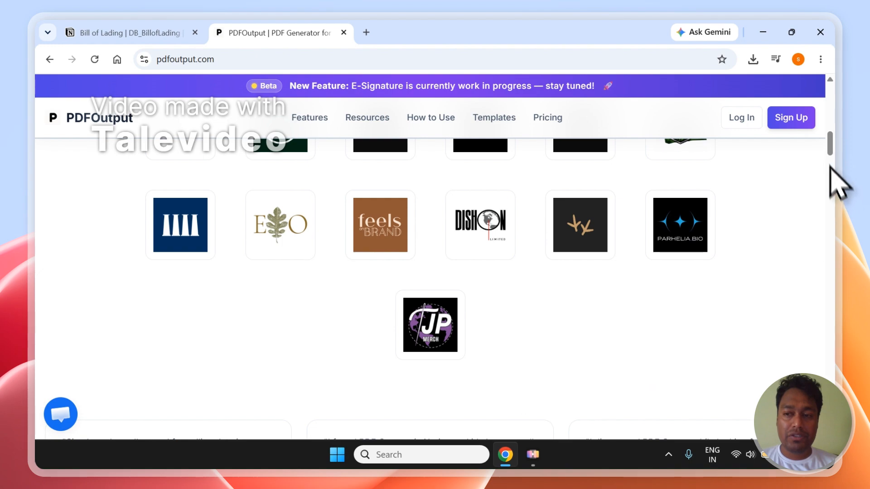
scroll(835, 142, "up", 10)
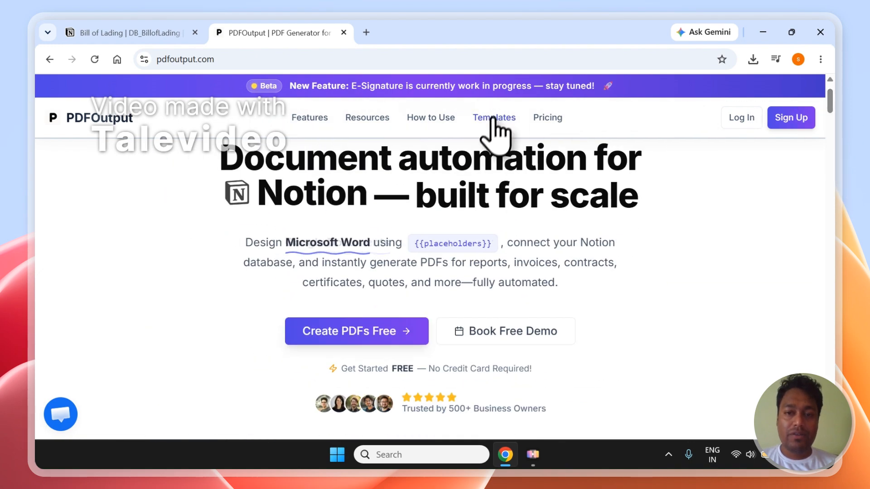
left_click(494, 118)
scroll(838, 156, "down", 5)
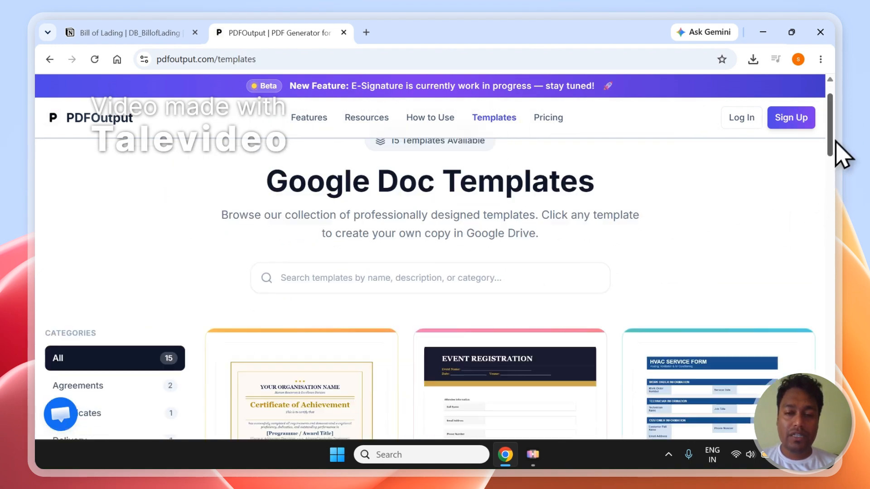
left_click_drag(836, 182, 838, 272)
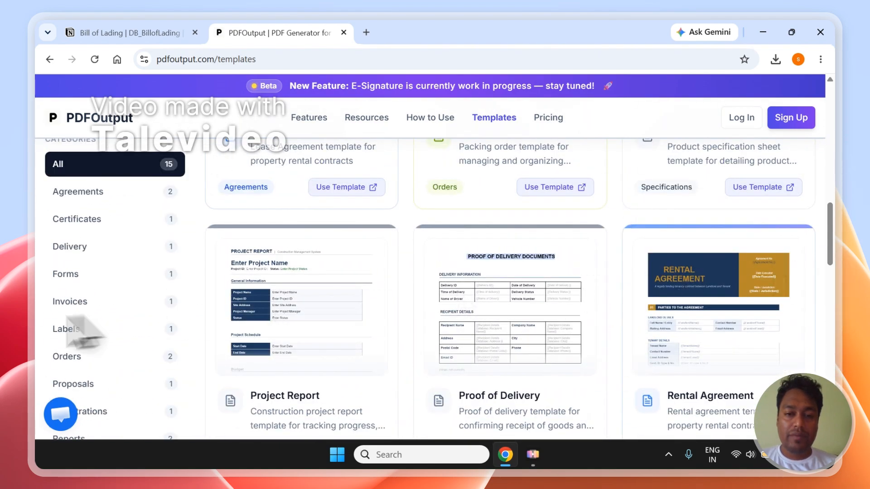
Open the second record's generated PDF from Notion and inspect its shipper, goods, freight and signature sections
left_click(118, 33)
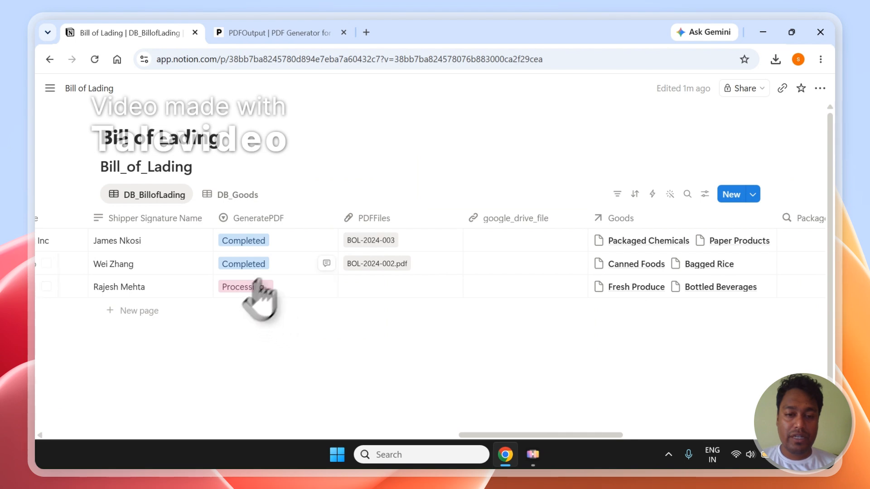
left_click(404, 267)
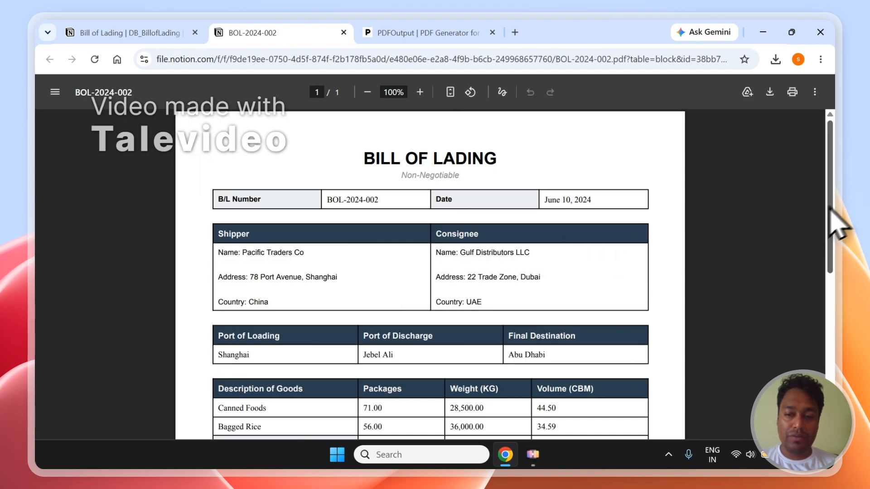
scroll(830, 207, "down", 5)
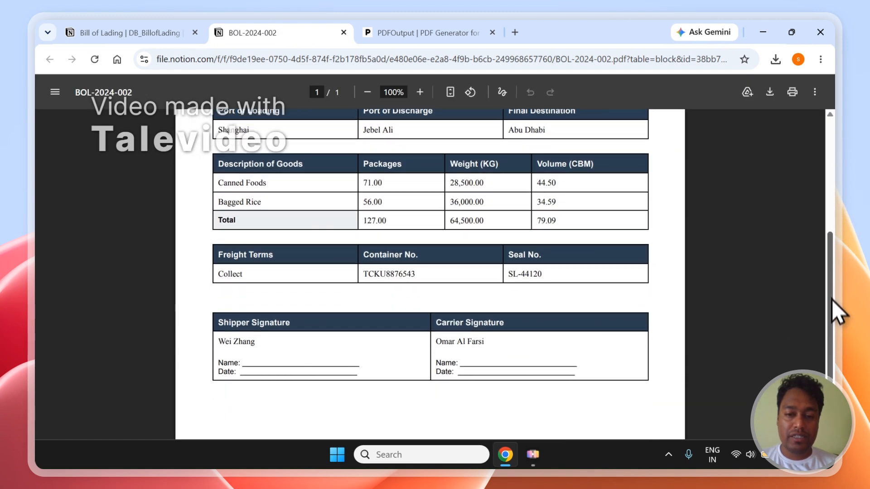
scroll(833, 317, "down", 1)
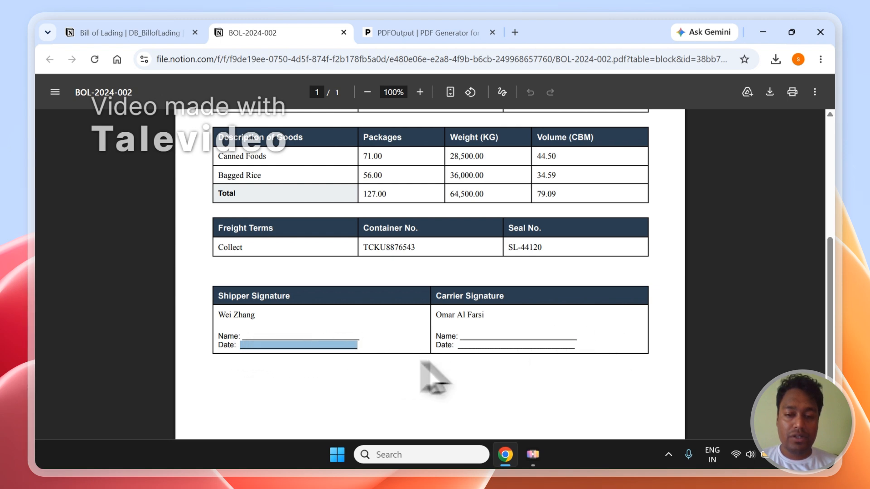
left_click_drag(834, 330, 835, 208)
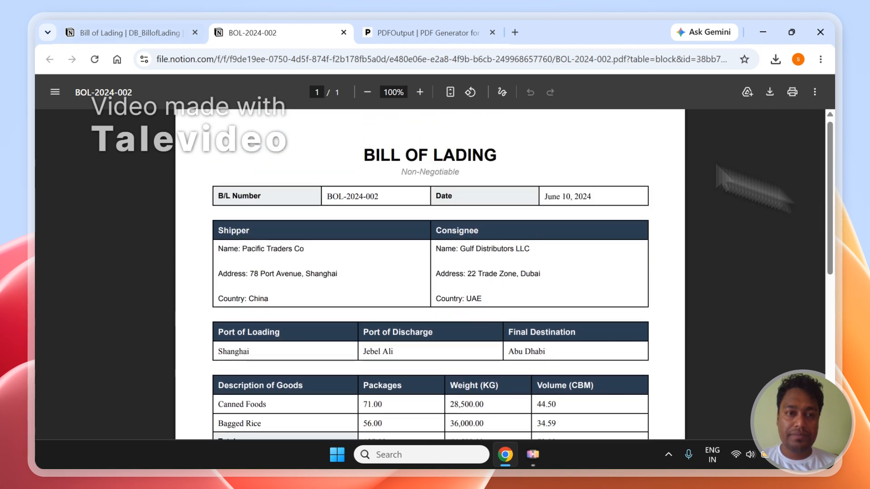
Return to the Notion Bill_of_Lading table and open the third record's generated PDF
left_click(93, 33)
left_click(399, 288)
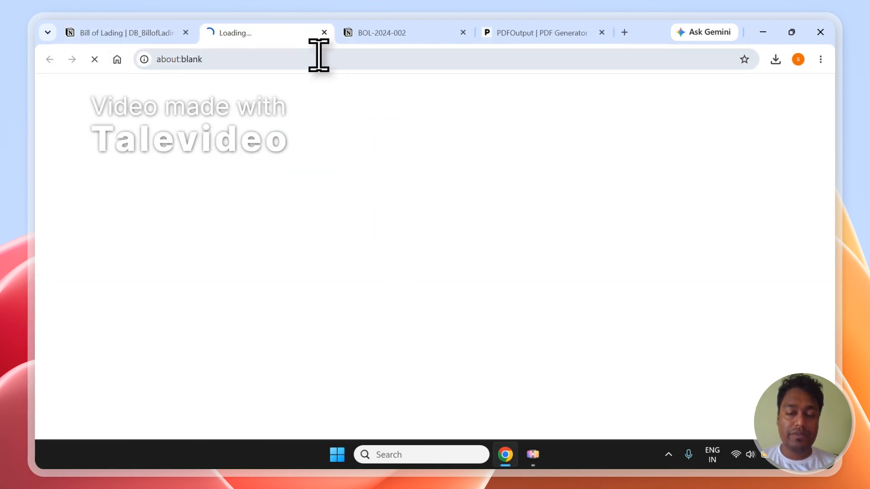